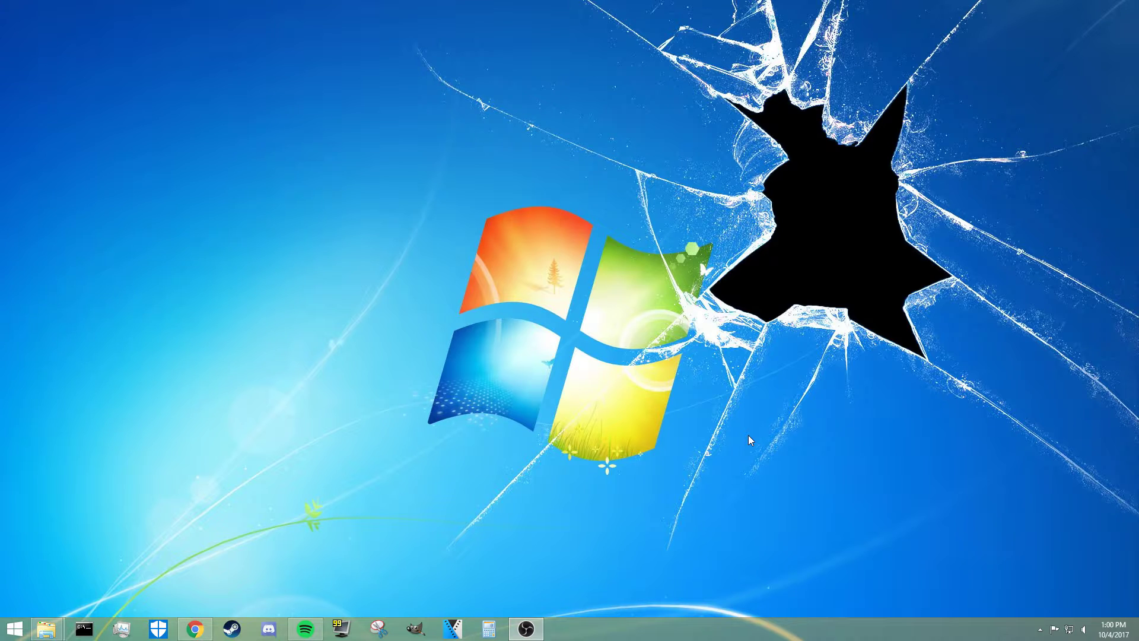
In Chrome, return to the Unturned workshop results and search the workshop for "Insane map".
click(195, 628)
click(534, 6)
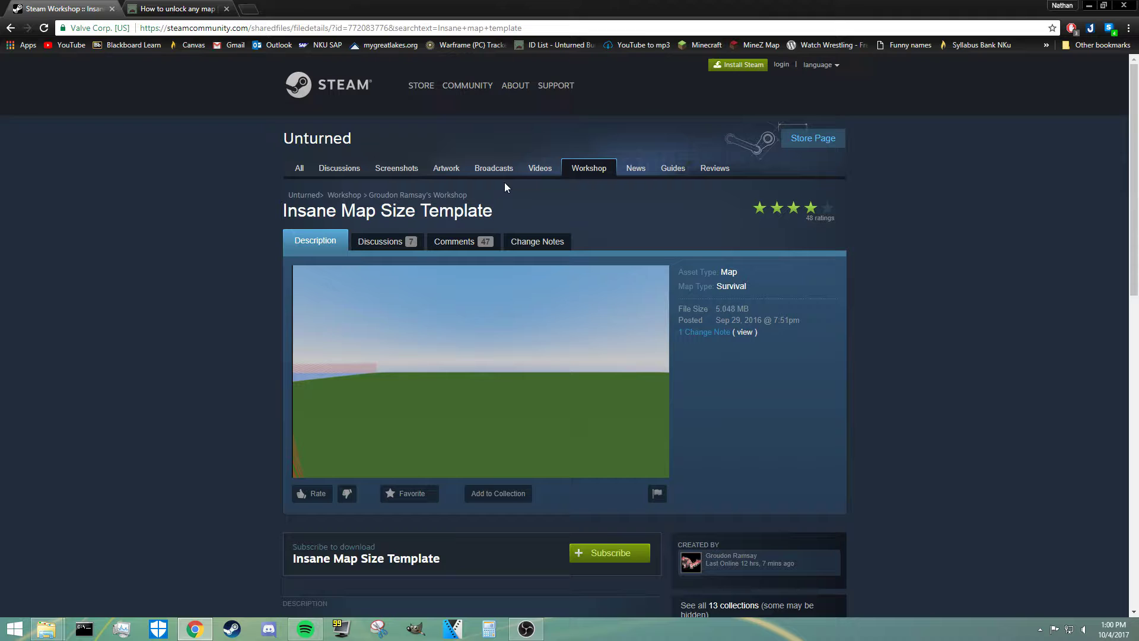
key(alt+Left)
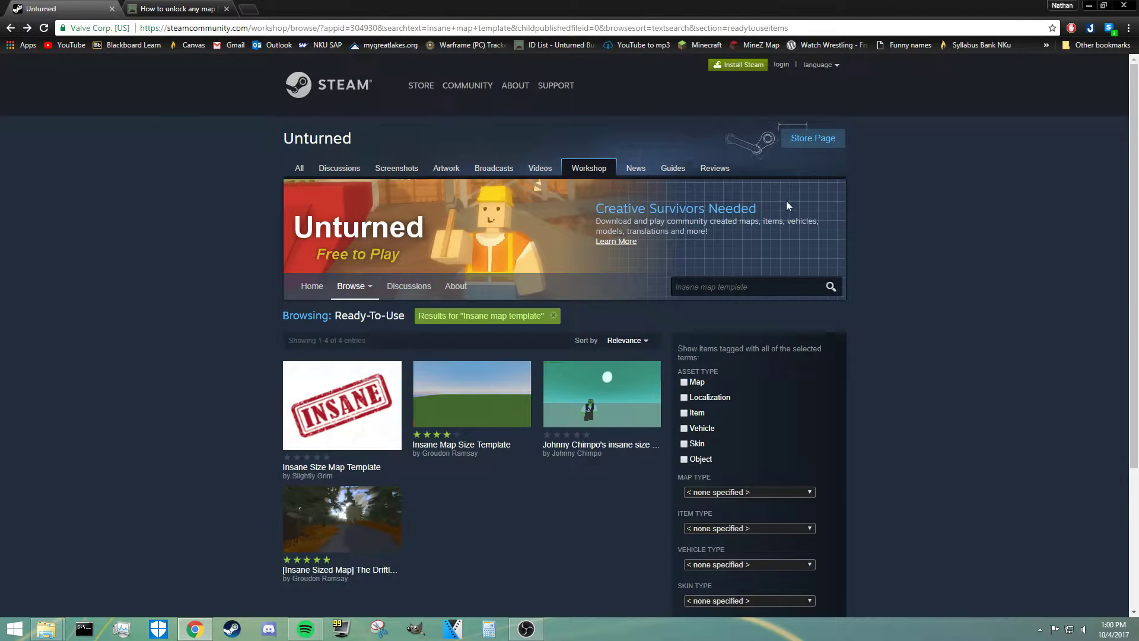
click(931, 288)
click(729, 293)
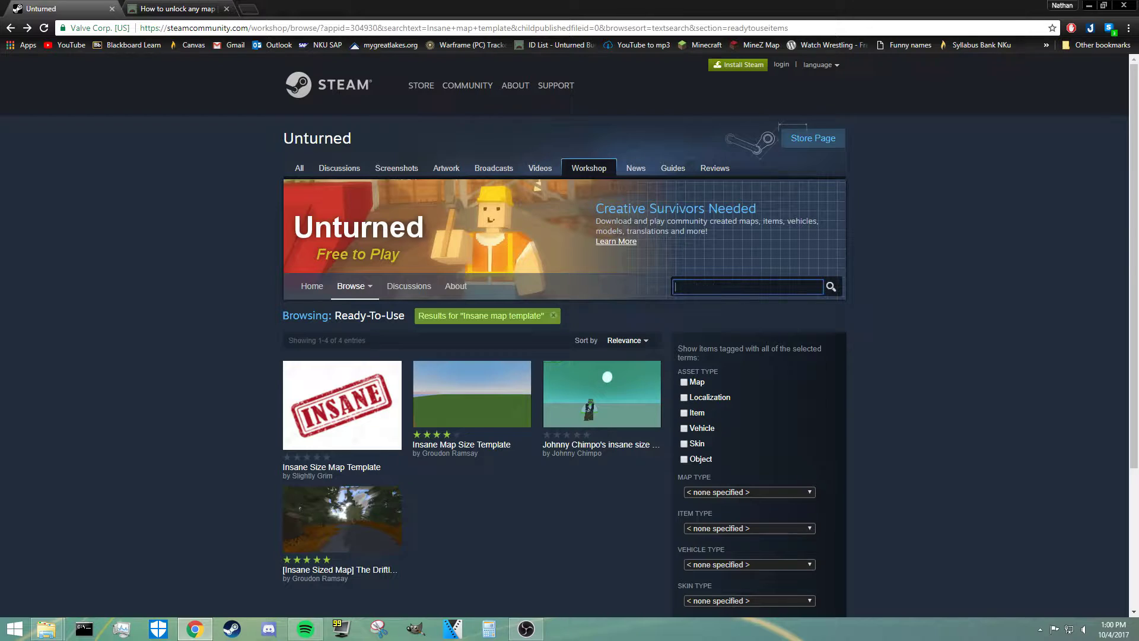
text(Insane map)
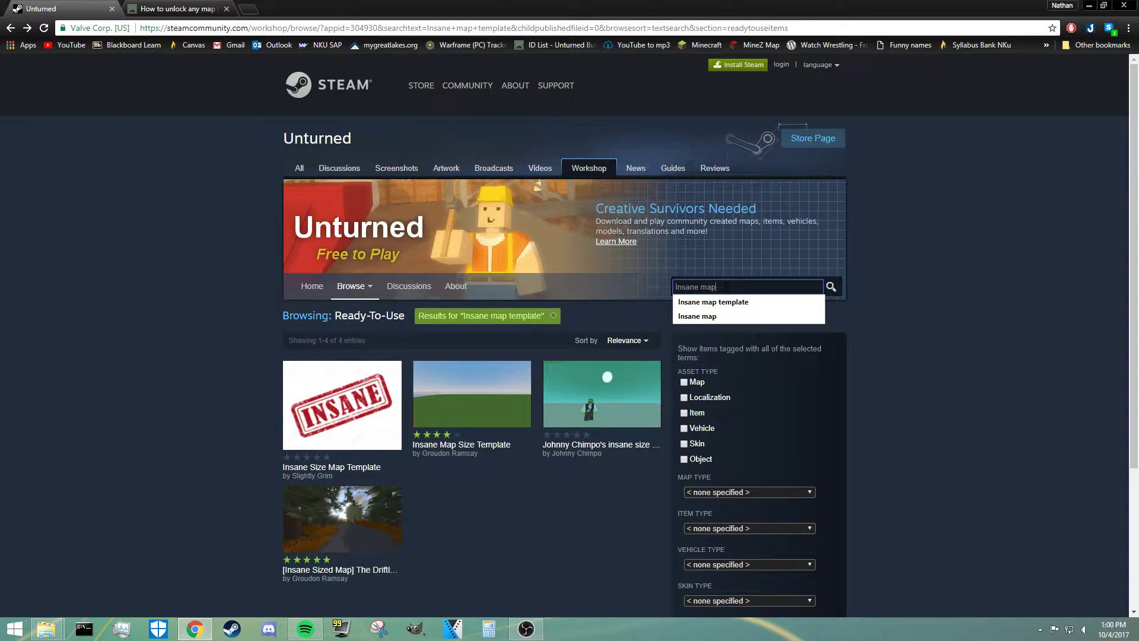
key(Return)
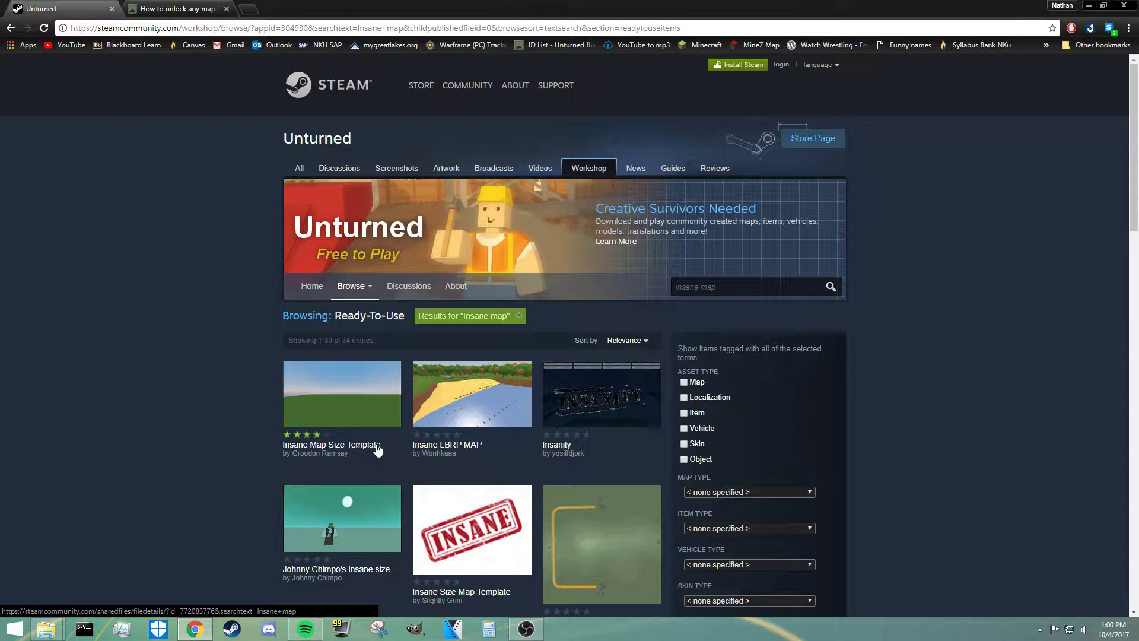
Open the Insane Map Size Template workshop page and review its subscribe section, description and discussions.
click(345, 446)
scroll(244, 403, down, 2)
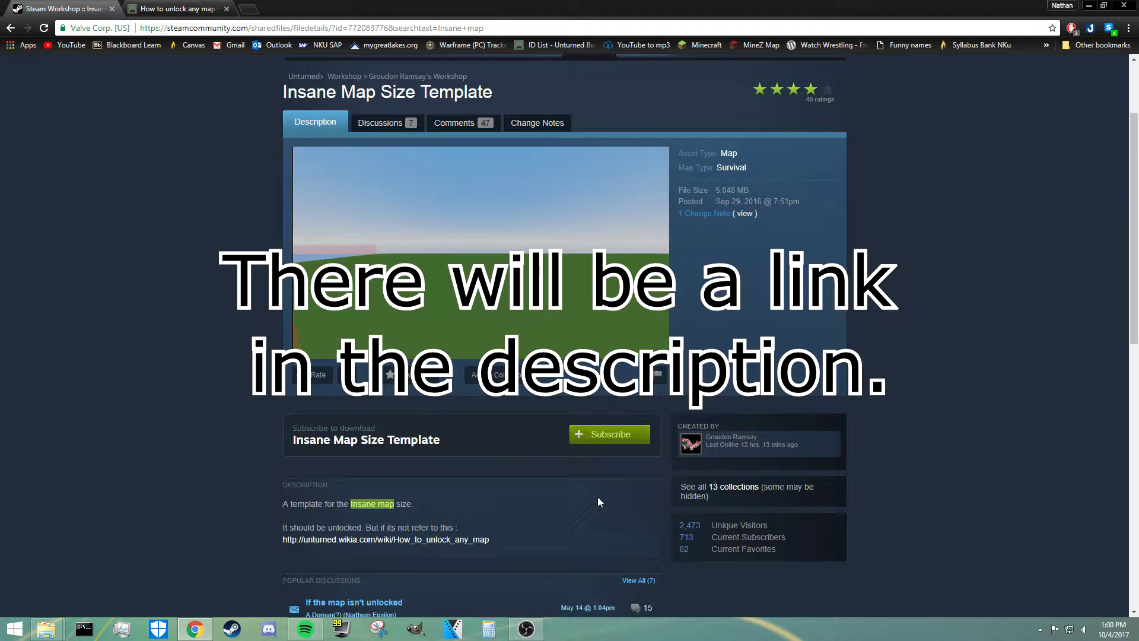
scroll(490, 294, down, 1)
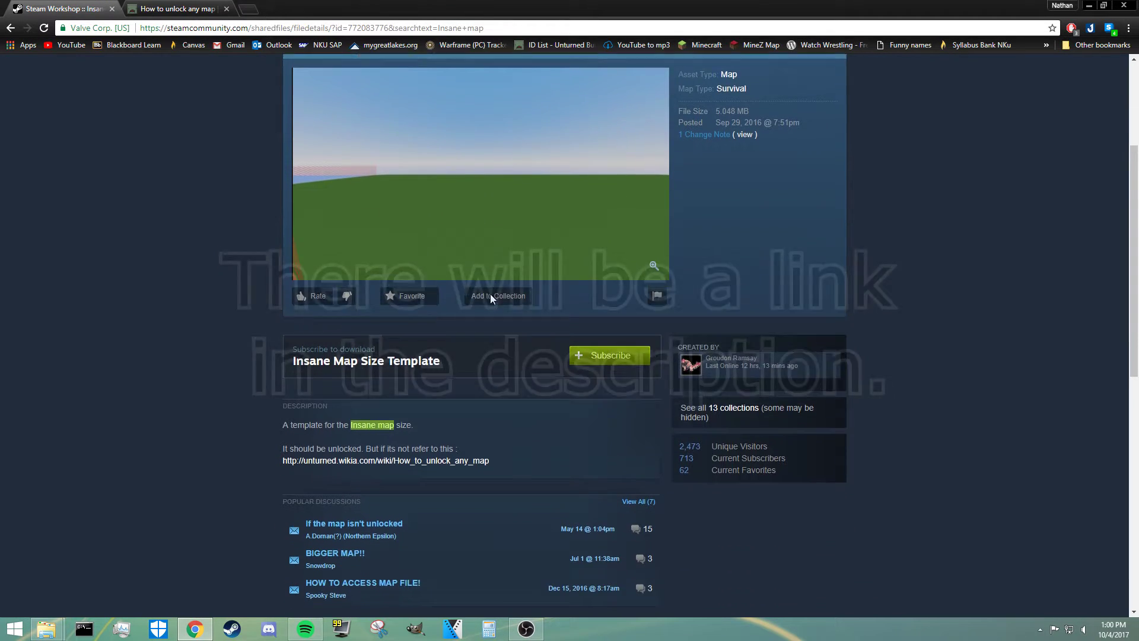
scroll(481, 347, down, 1)
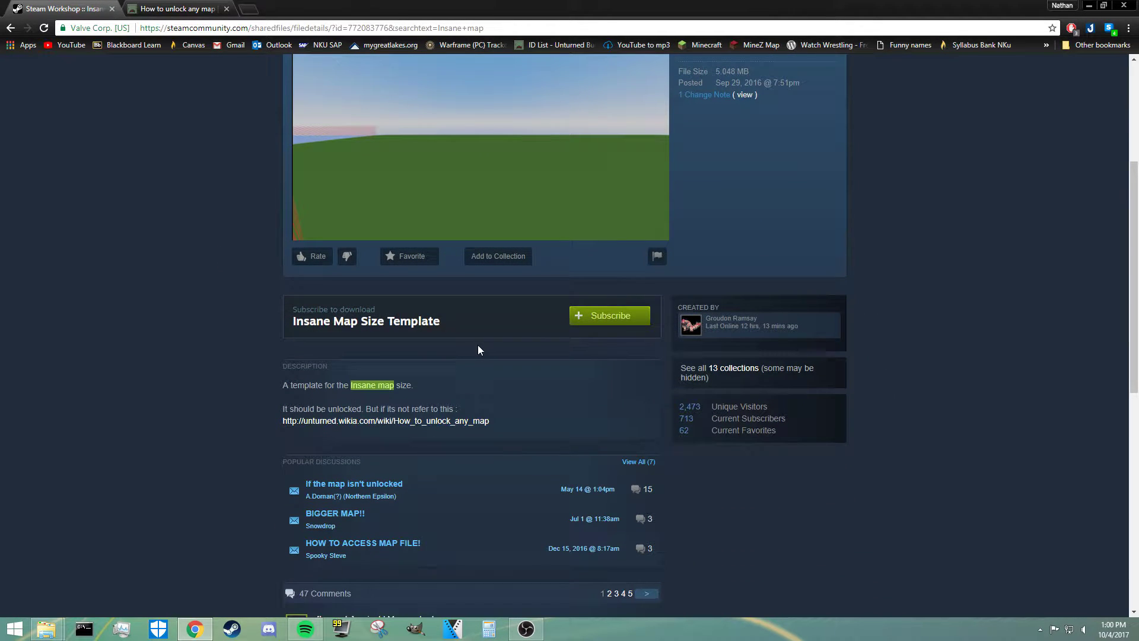
scroll(218, 314, up, 3)
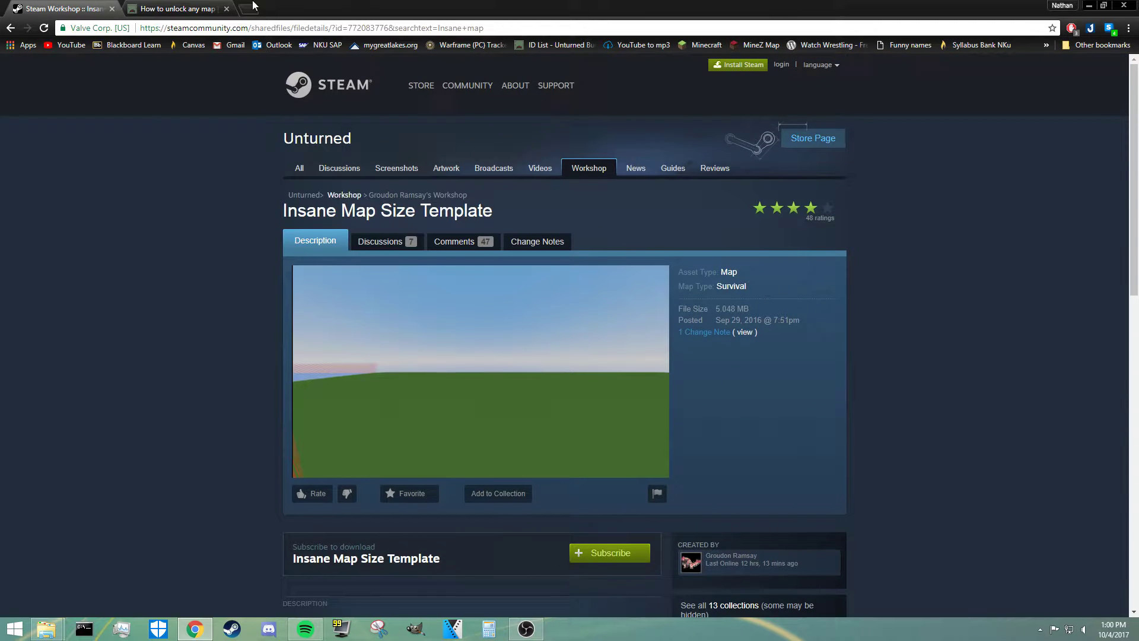
Close the Steam Workshop page and switch to the Unturned Maps folder in File Explorer.
click(112, 9)
click(112, 9)
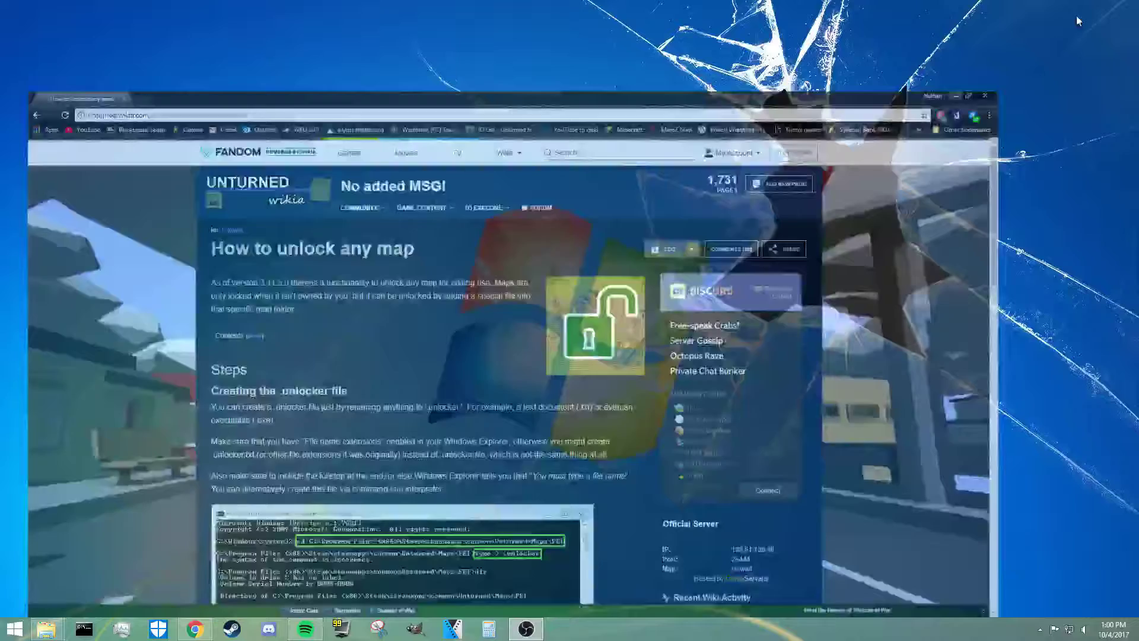
click(46, 628)
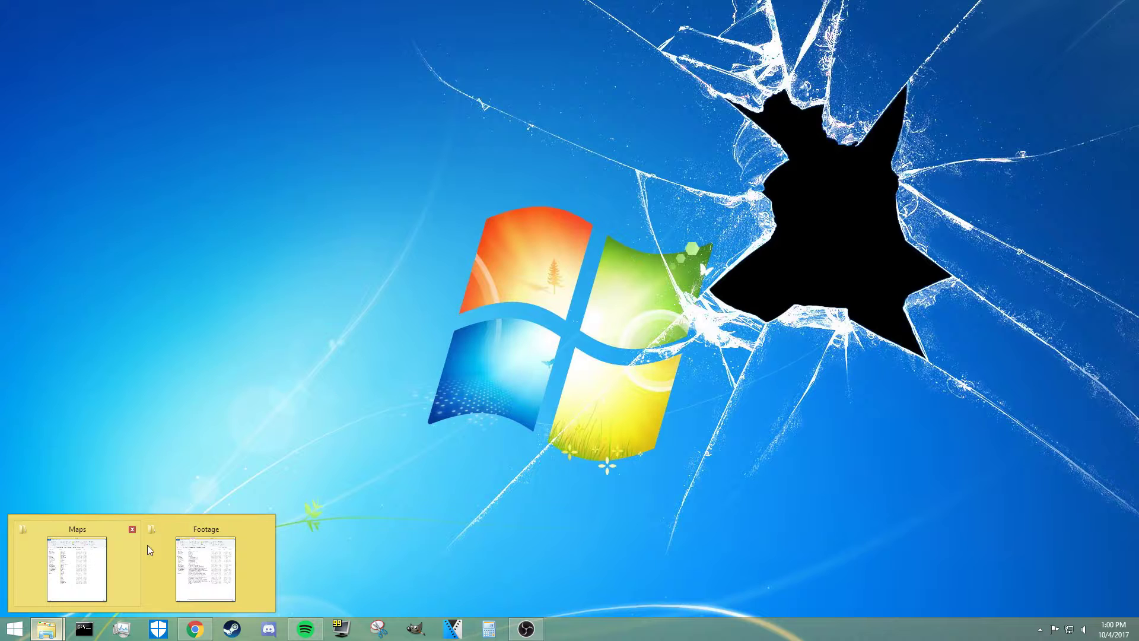
click(65, 568)
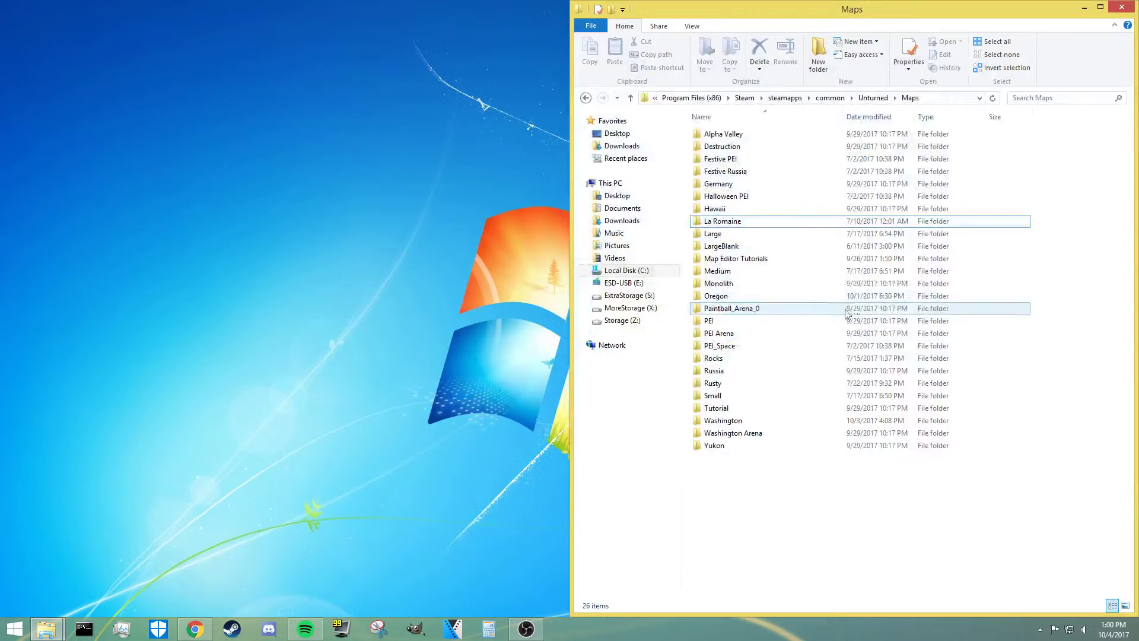
Navigate from Unturned's Maps folder up to steamapps and into workshop\content\304930.
click(630, 98)
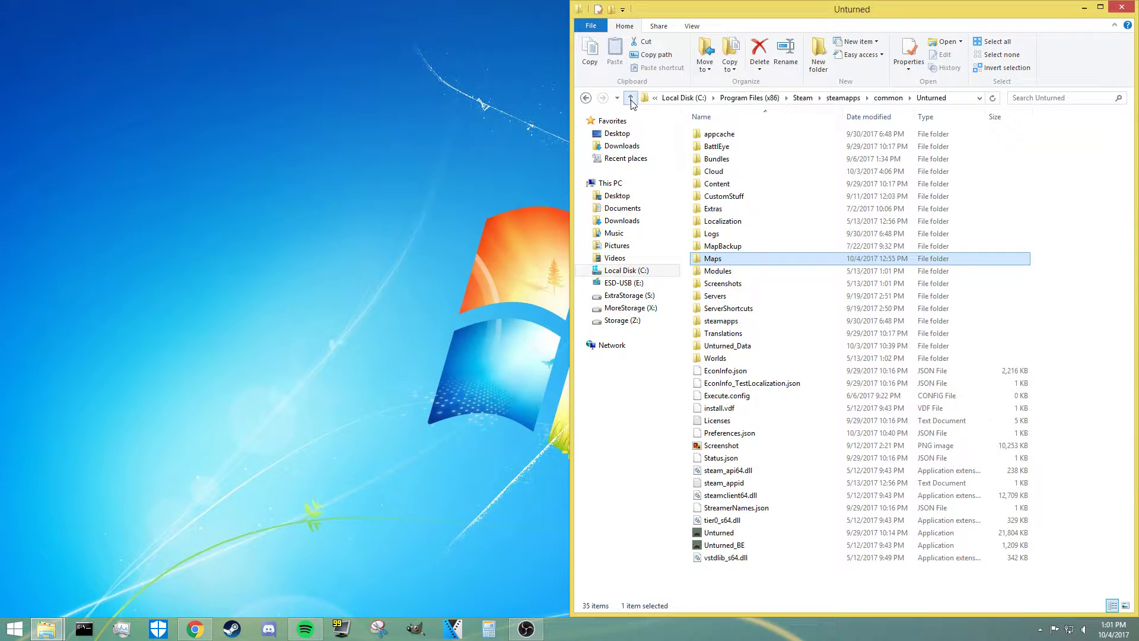
click(688, 268)
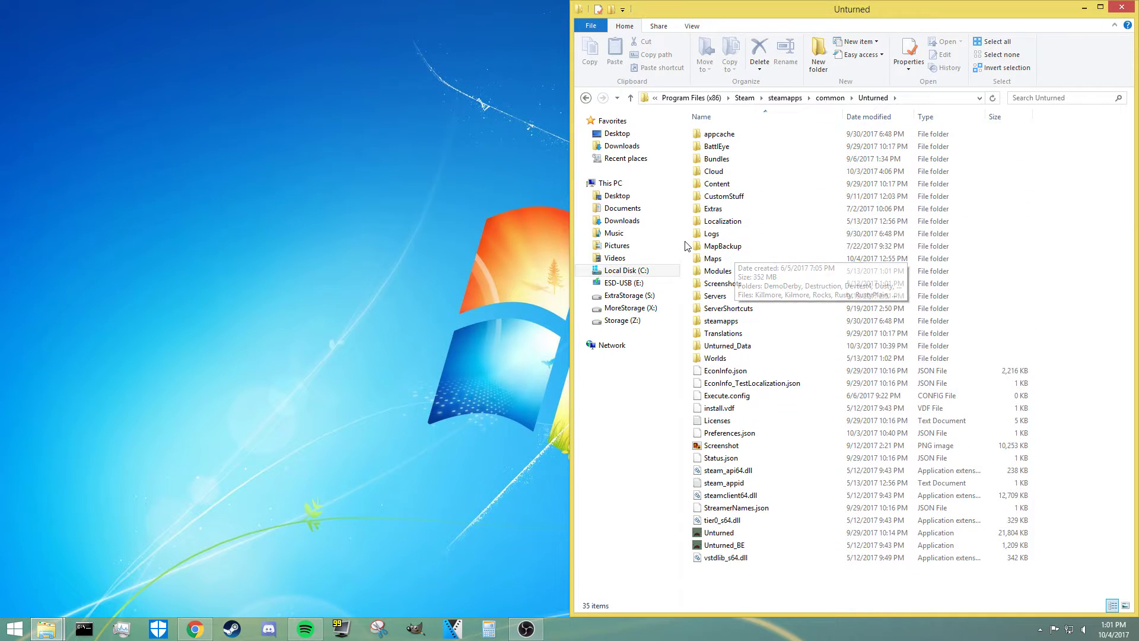
click(631, 98)
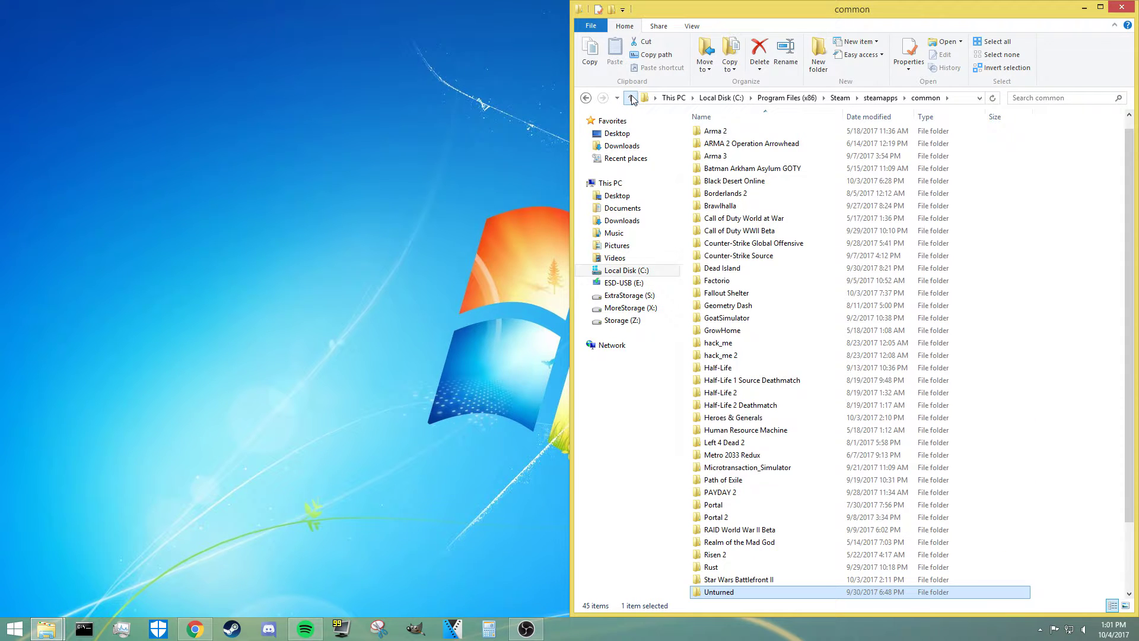
click(631, 98)
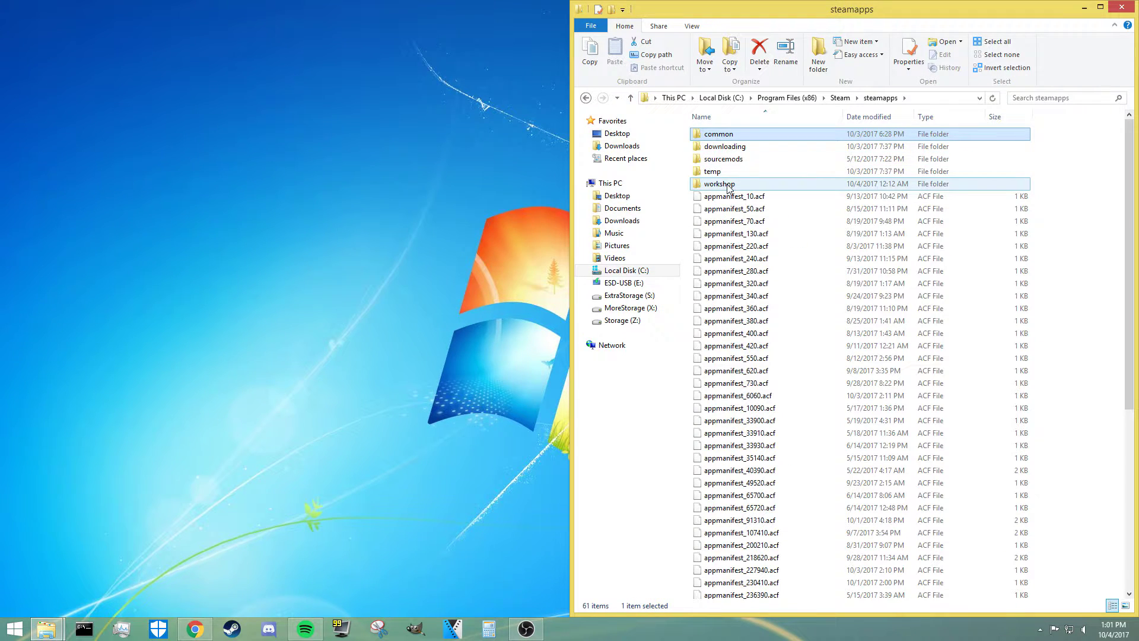
double_click(724, 185)
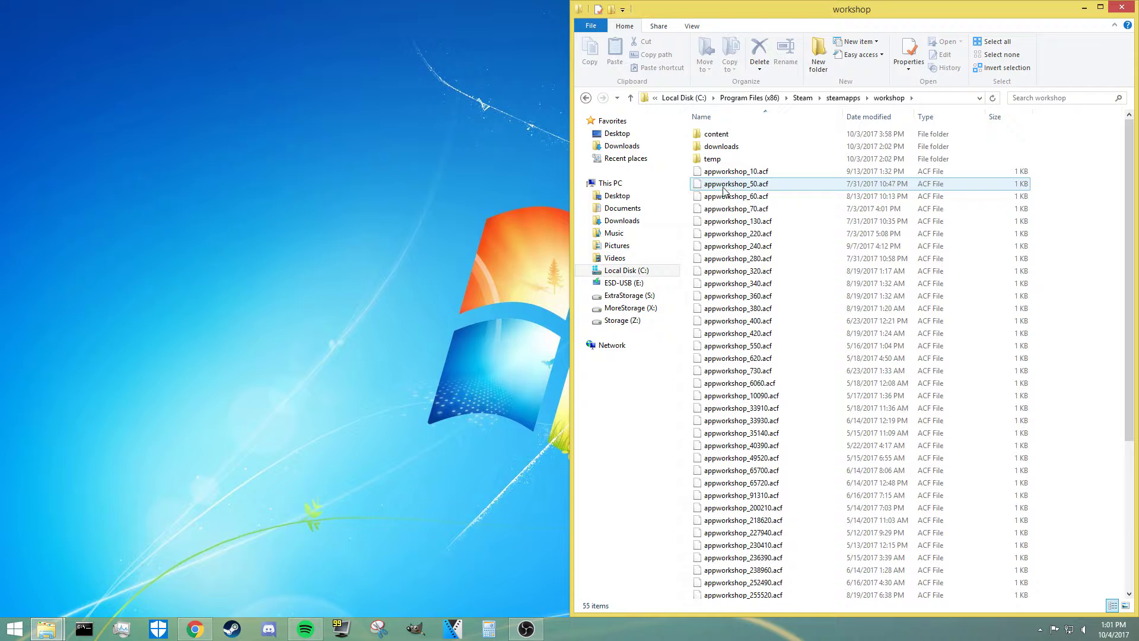
double_click(719, 135)
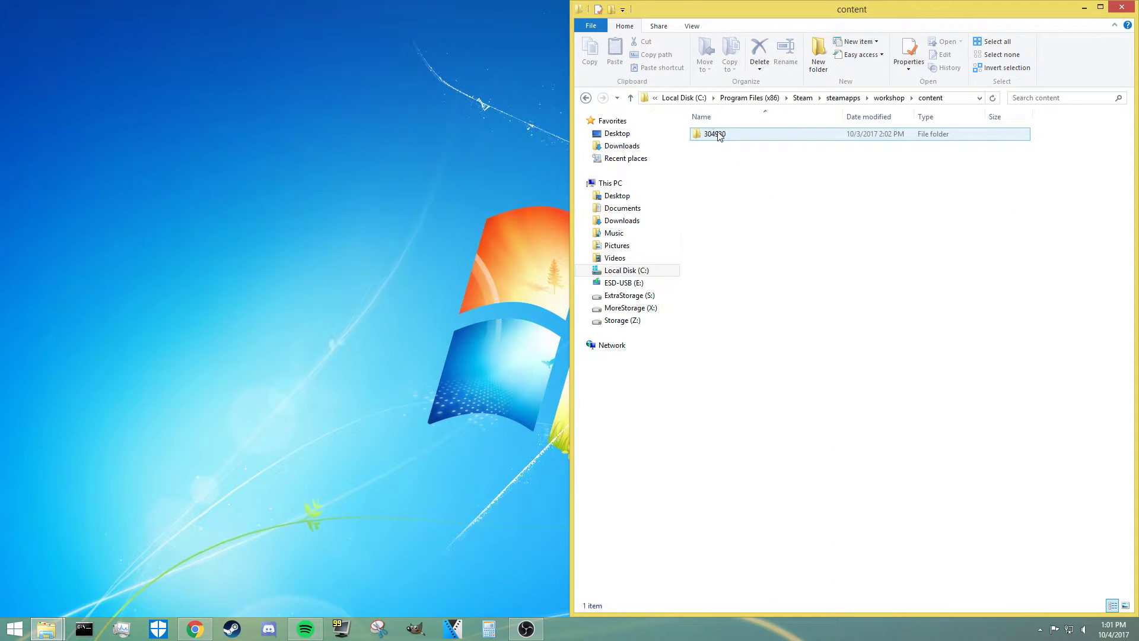
double_click(715, 137)
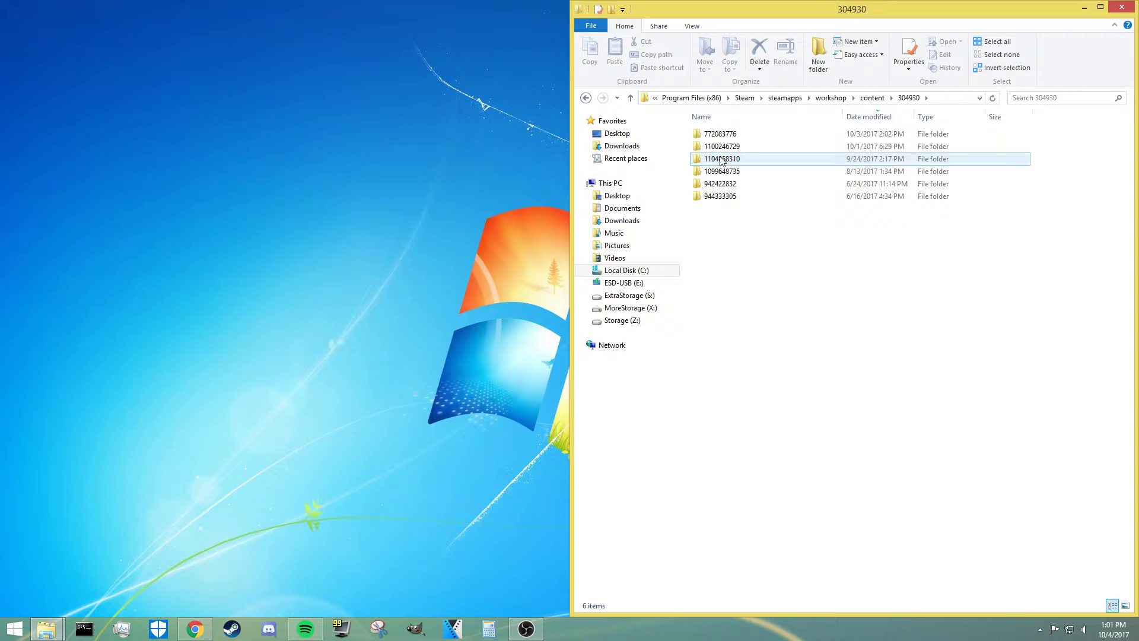
double_click(735, 147)
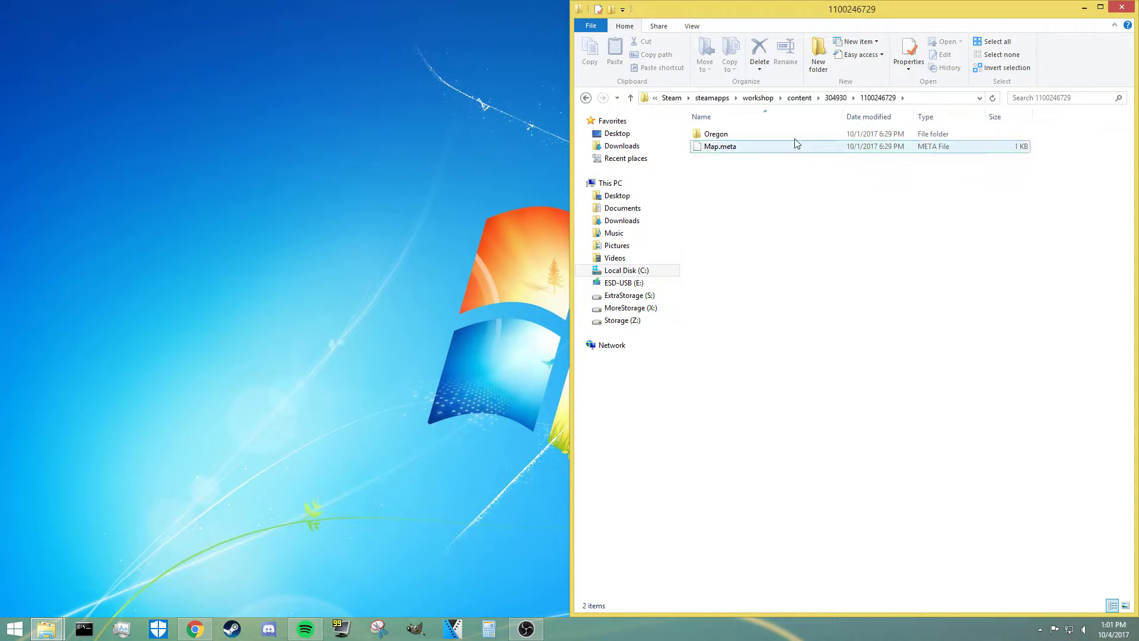
click(630, 97)
double_click(721, 135)
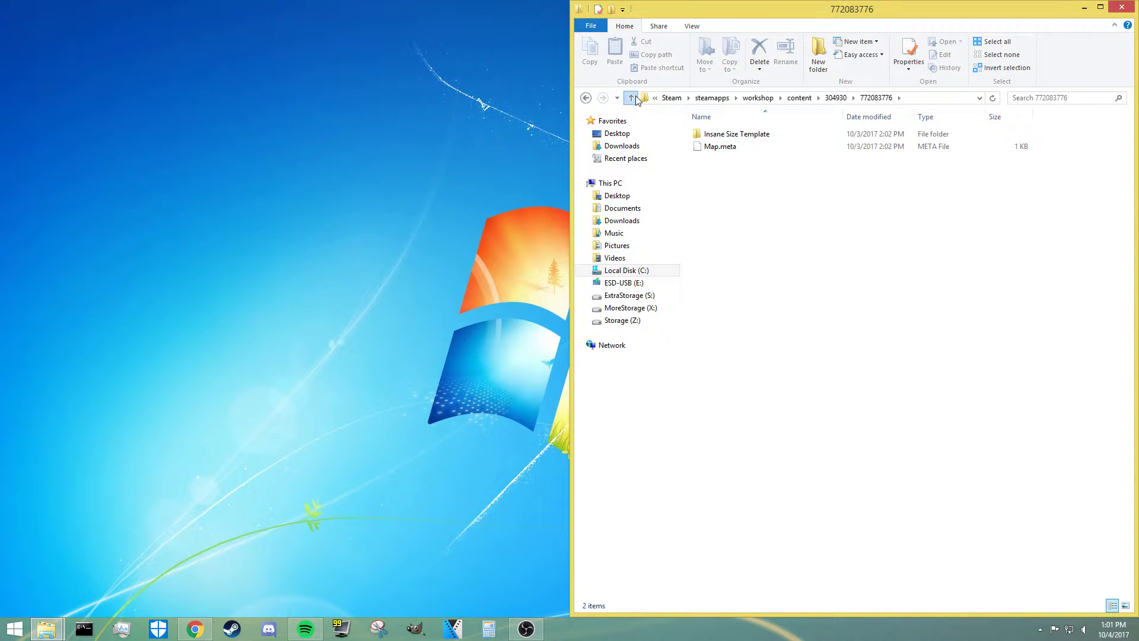
click(630, 97)
click(630, 98)
double_click(714, 134)
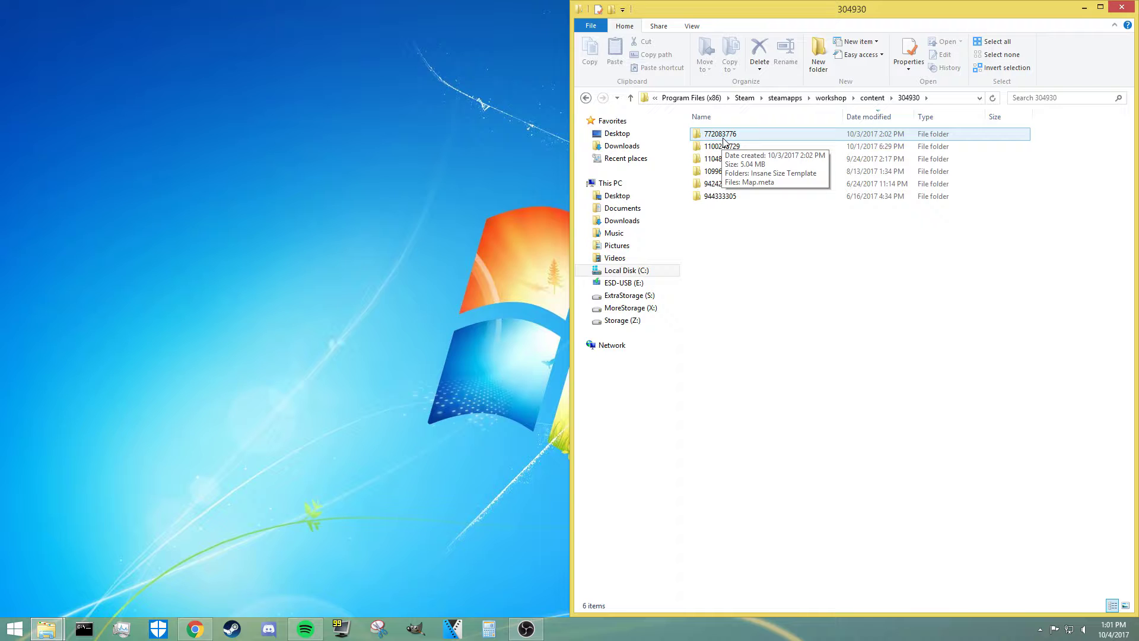
Copy the Insane Size Template folder from inside workshop folder 772083776.
double_click(723, 137)
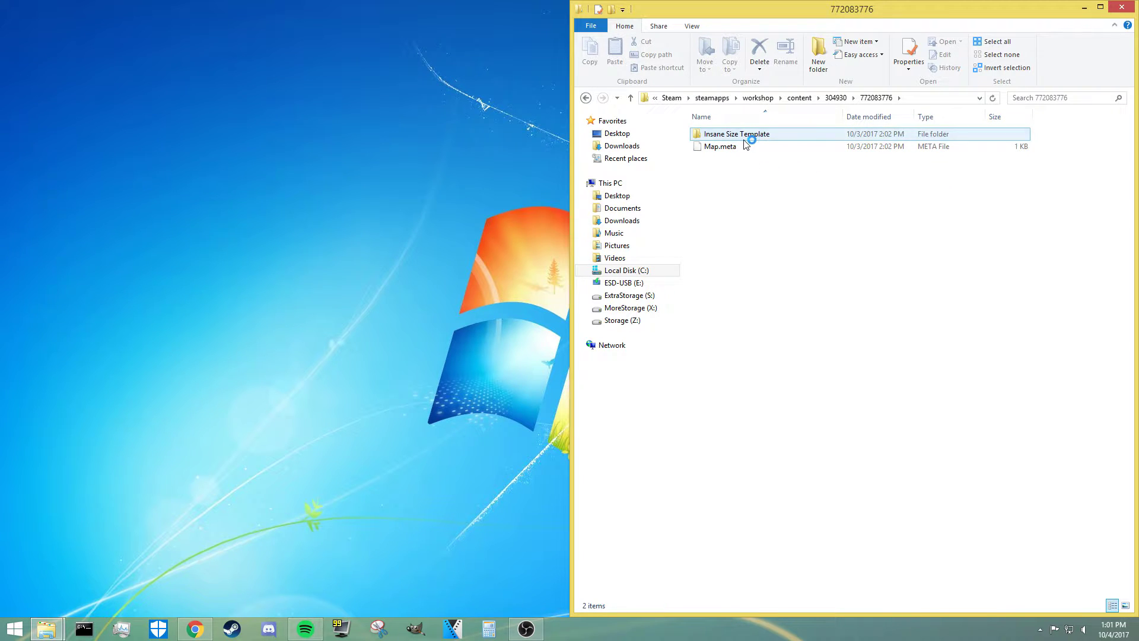
click(744, 138)
key(ctrl+c)
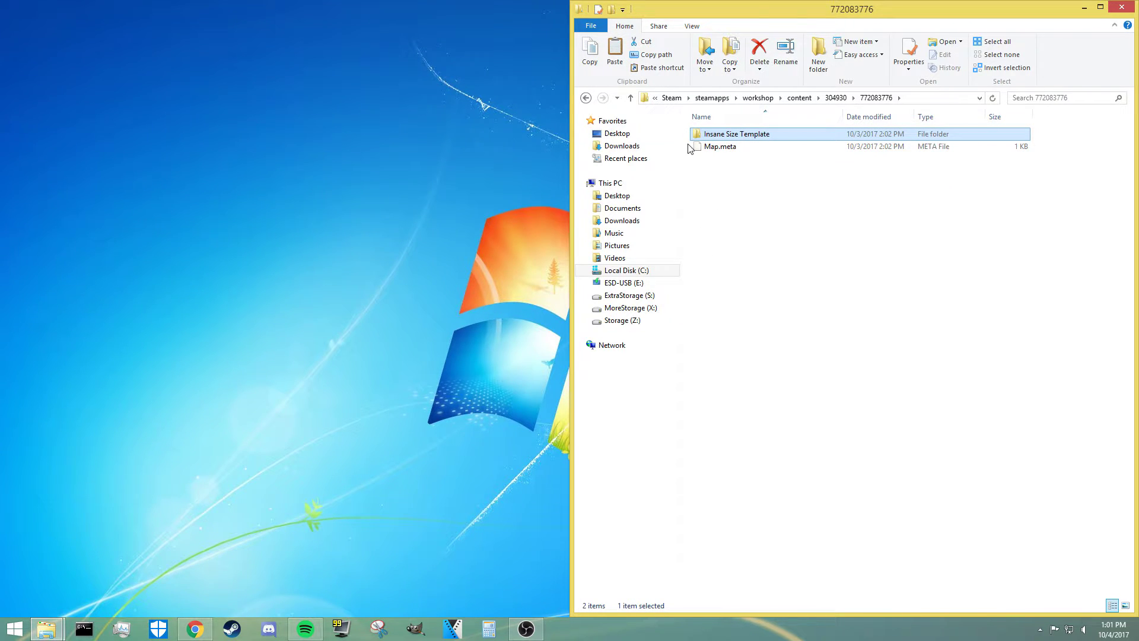
Paste the copied template folder into steamapps\common\Unturned\Maps.
click(631, 98)
click(630, 98)
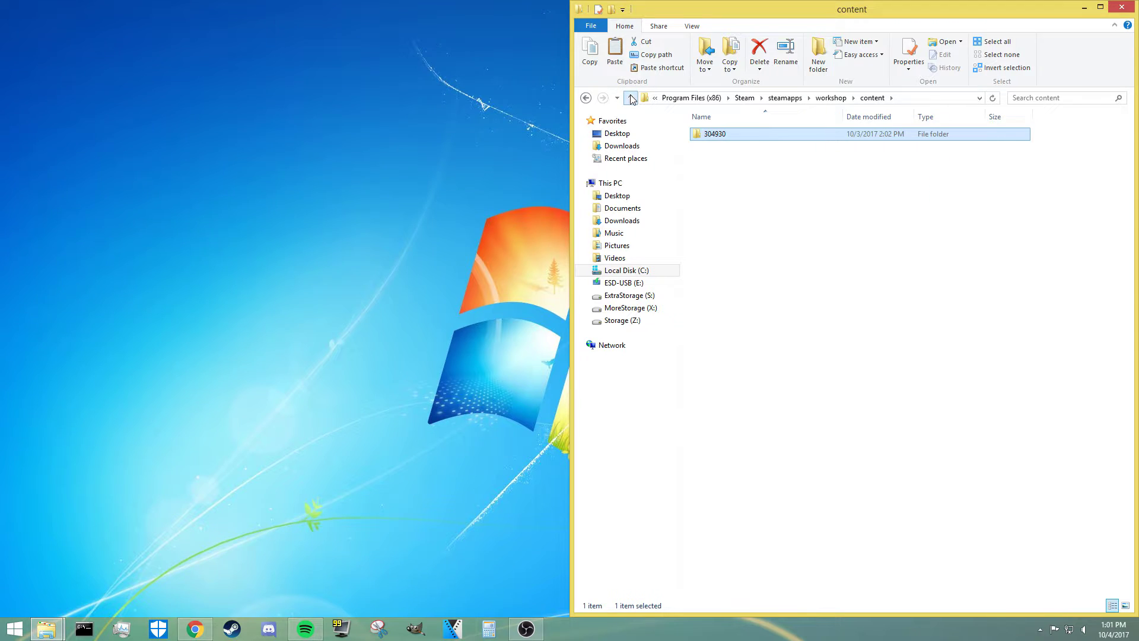
click(631, 97)
click(630, 97)
double_click(715, 134)
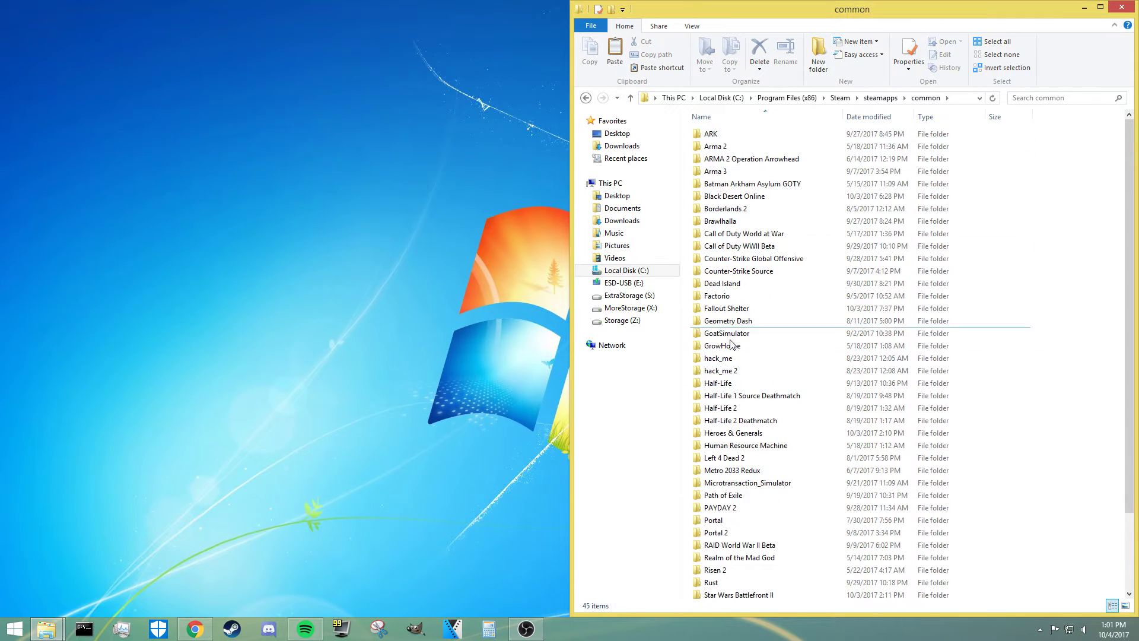
scroll(733, 469, down, 3)
click(727, 520)
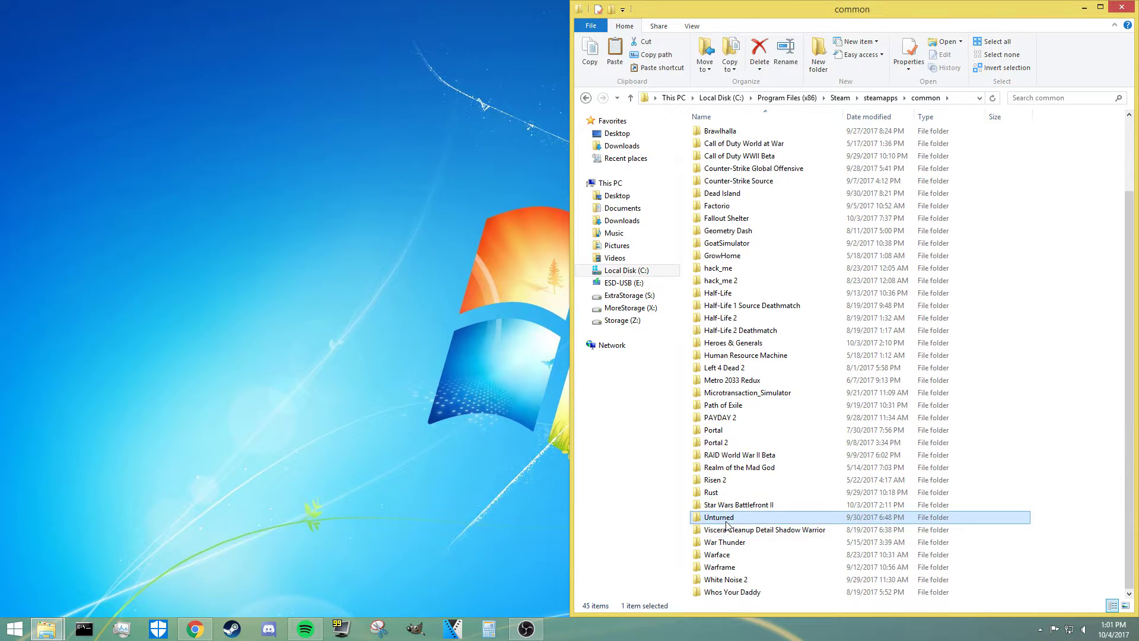
double_click(726, 520)
double_click(742, 261)
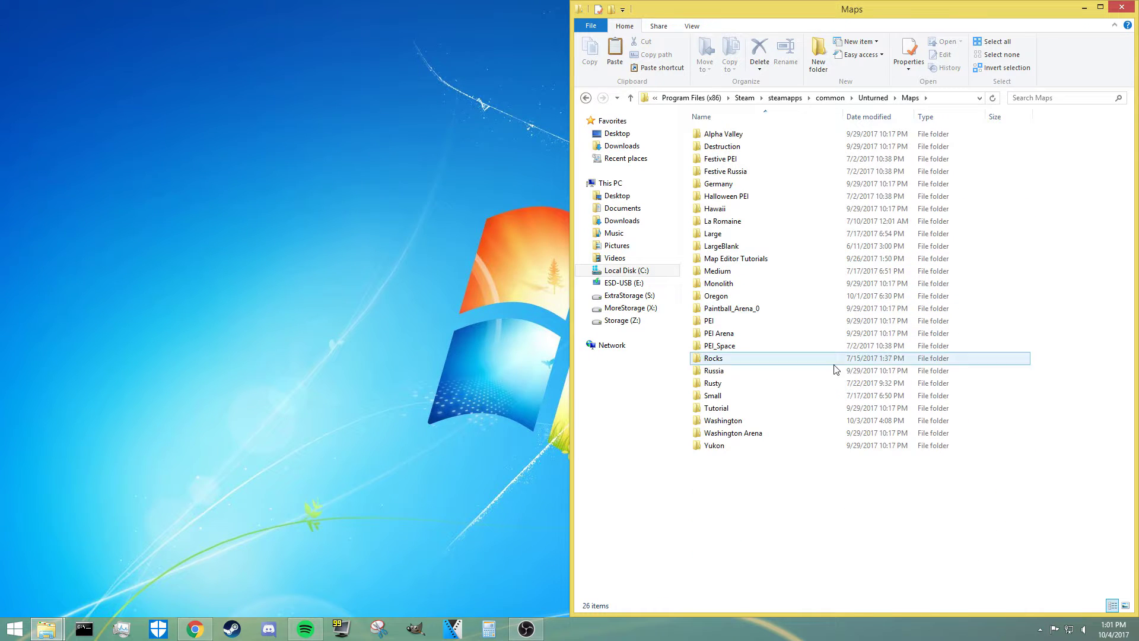
key(ctrl+v)
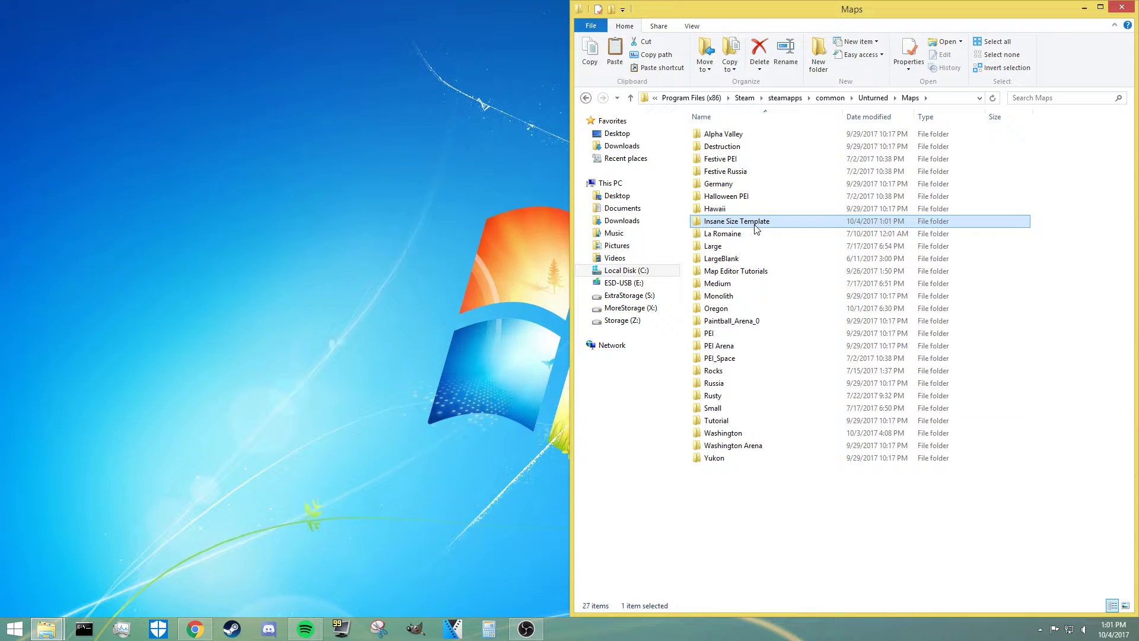
Inspect the pasted Insane Size Template folder, including the contents of its Editor and Environment subfolders.
double_click(755, 225)
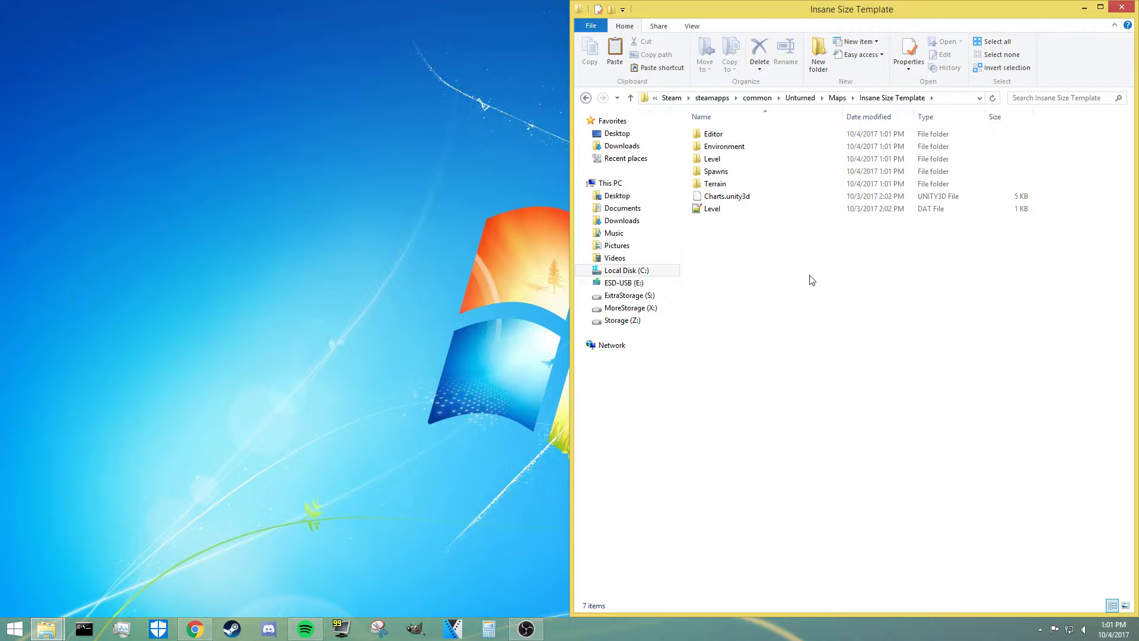
drag(727, 247, 716, 127)
double_click(714, 134)
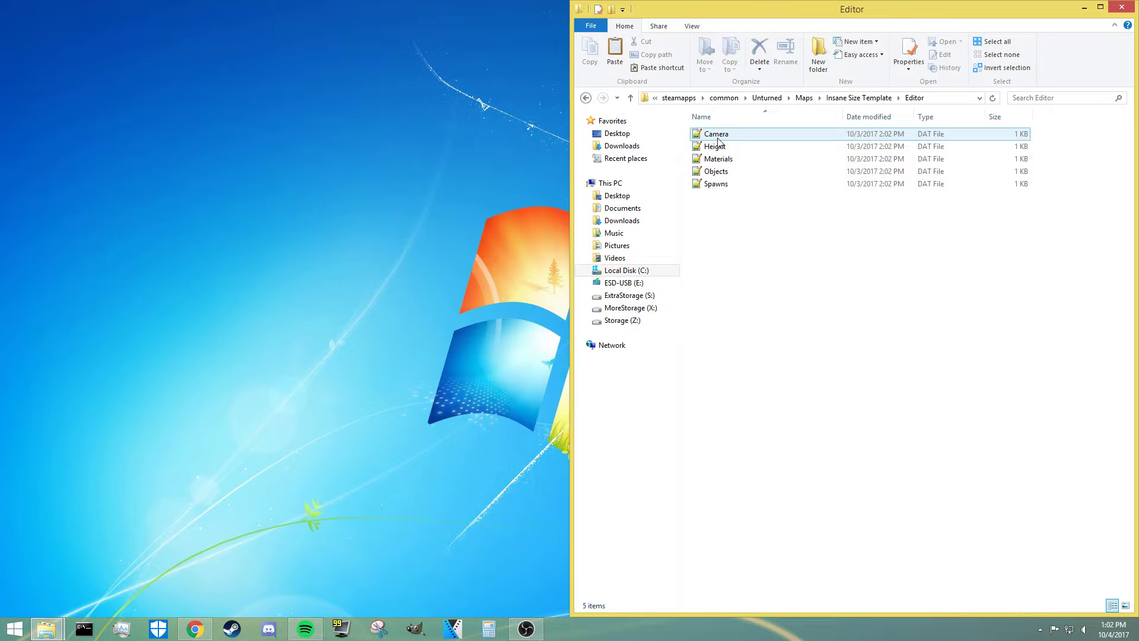
click(631, 98)
double_click(720, 147)
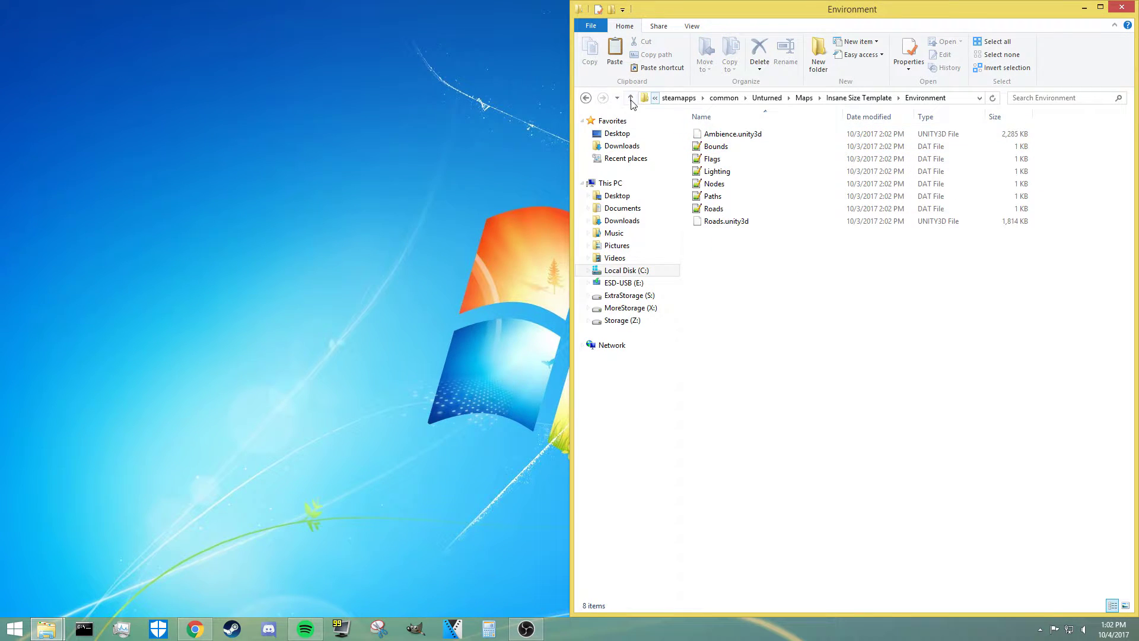
click(631, 98)
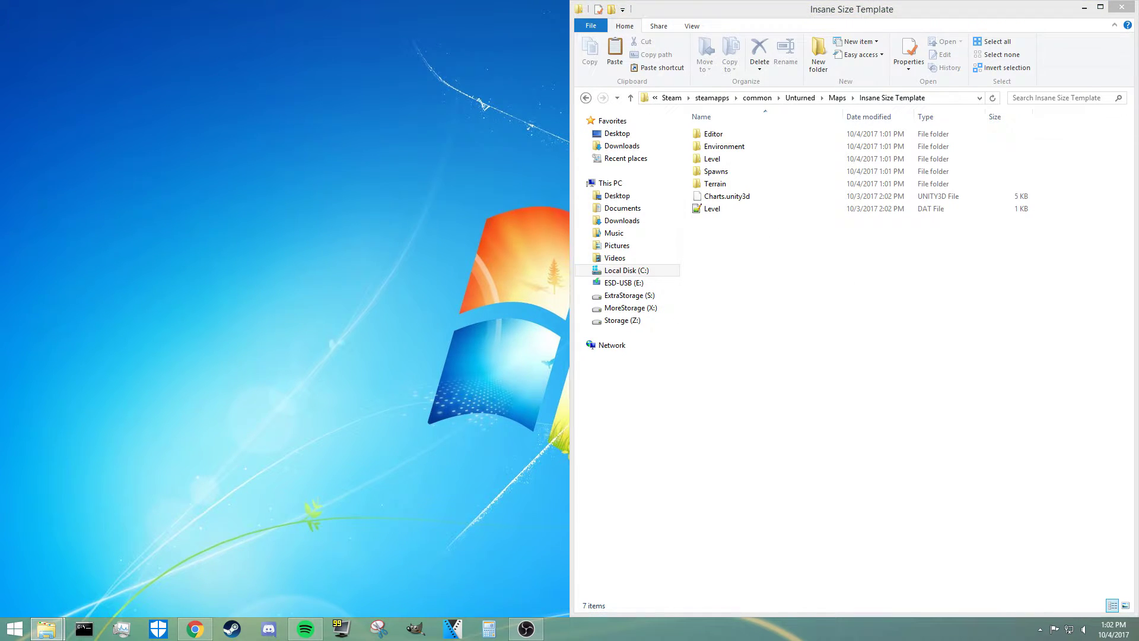
click(936, 346)
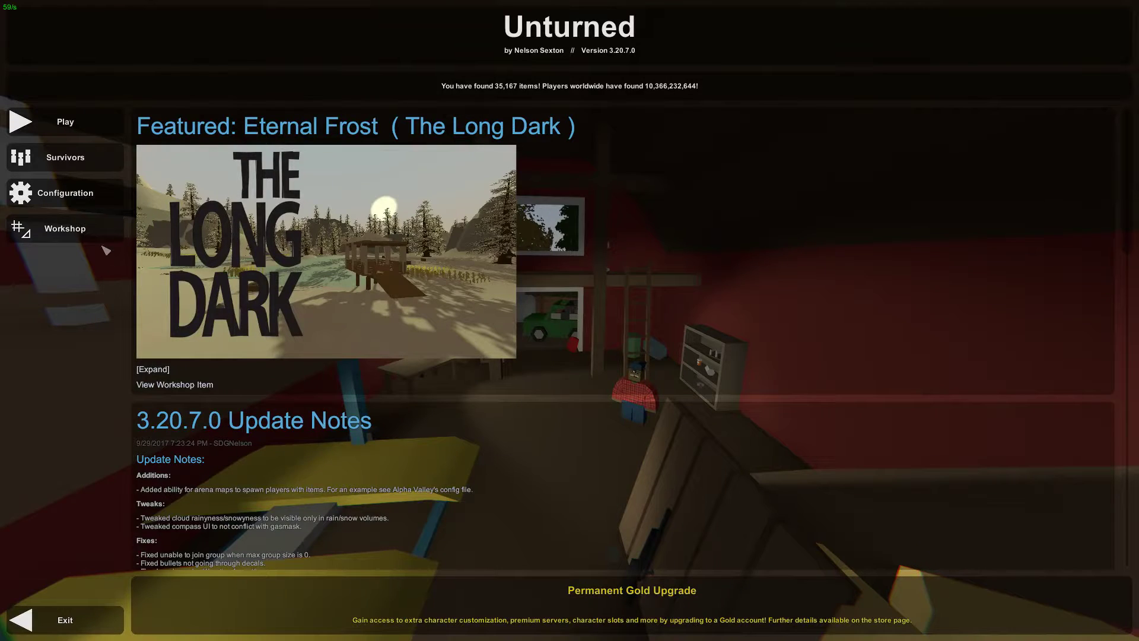
In Unturned, look through the Workshop editor's map list for the Insane Size Template map.
click(101, 242)
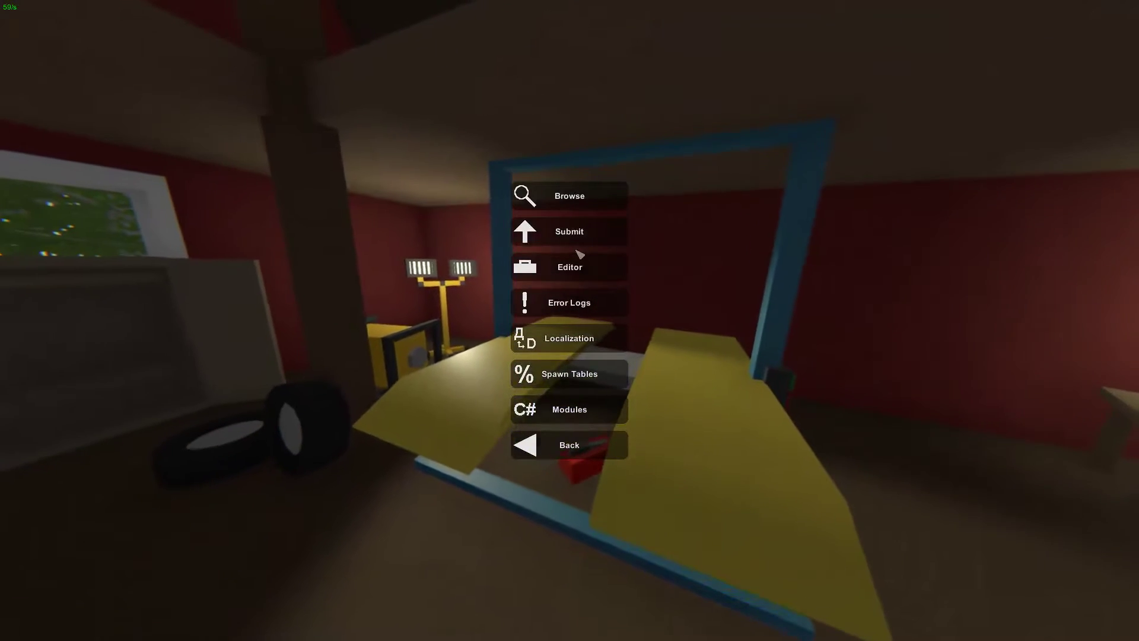
click(581, 253)
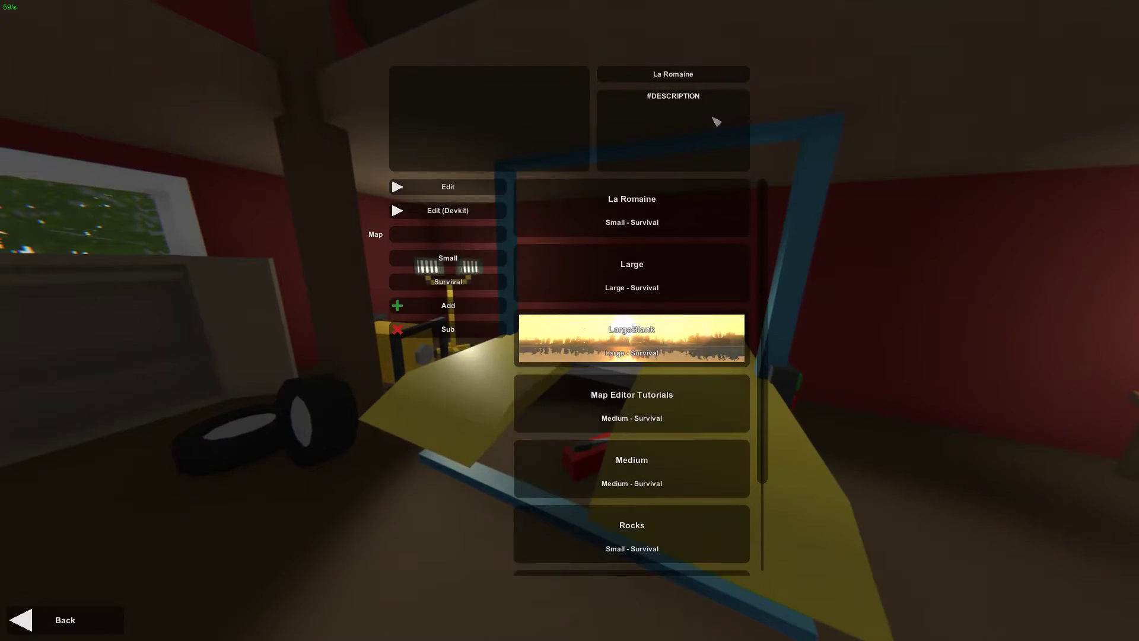
scroll(666, 362, down, 2)
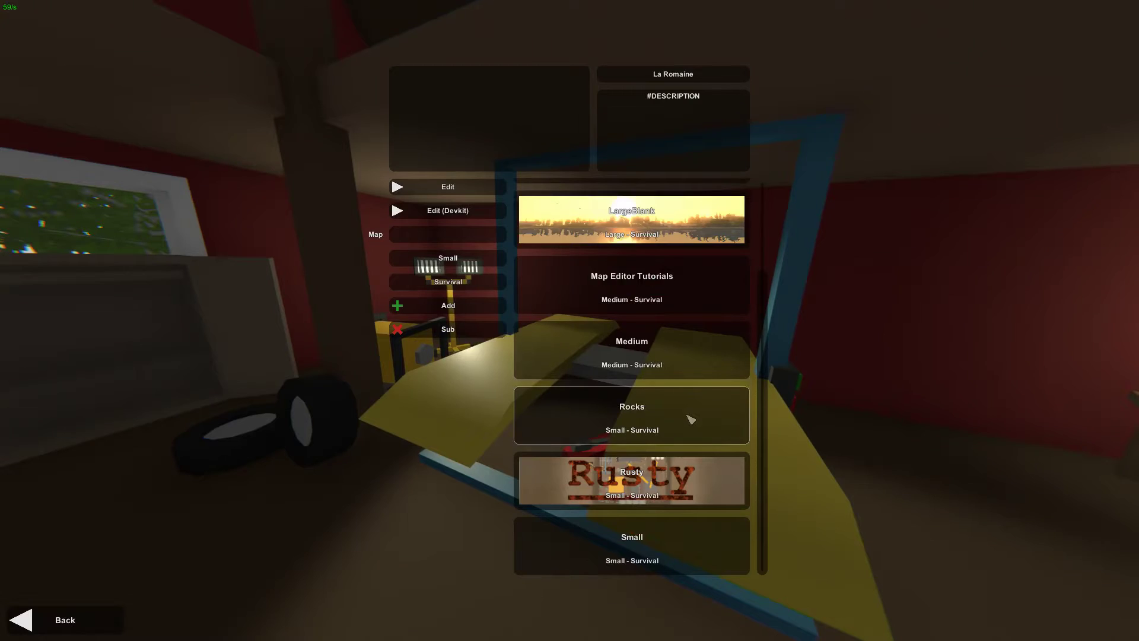
scroll(691, 419, up, 2)
key(Escape)
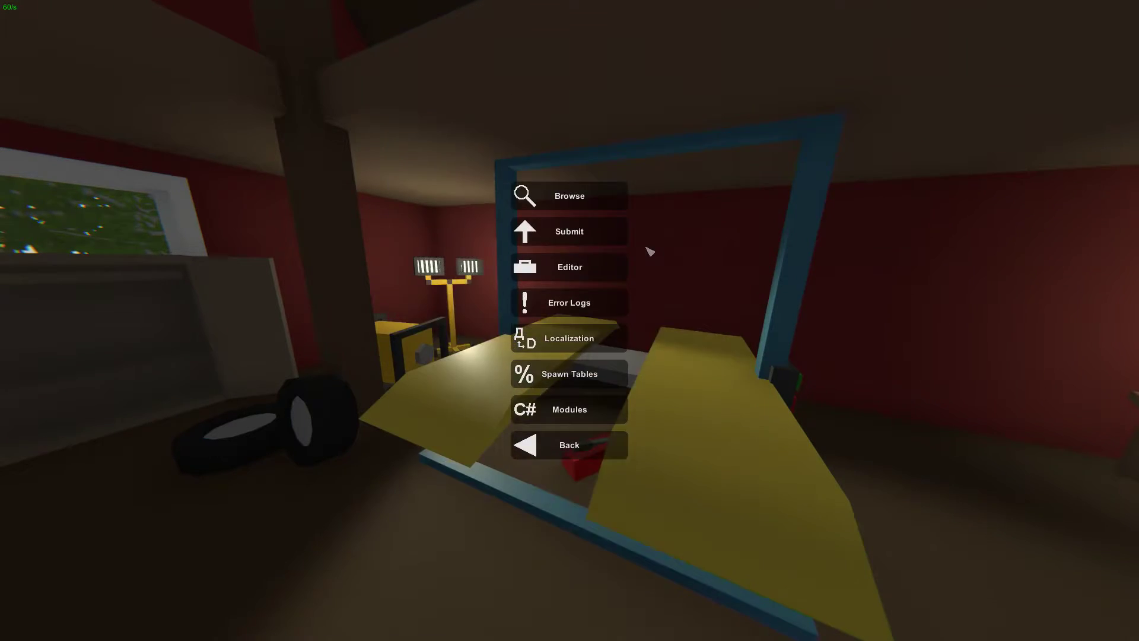
Check the singleplayer map list for the Insane Size Template map.
key(Escape)
click(51, 120)
click(572, 247)
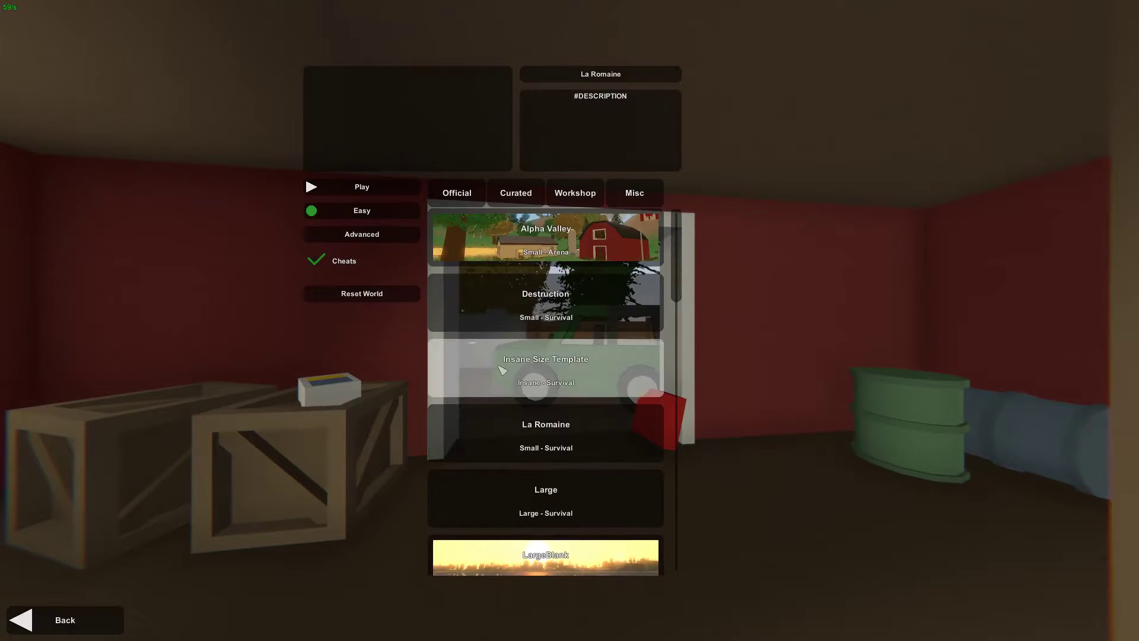
Leave the singleplayer map list and quit Unturned from the main menu.
click(65, 619)
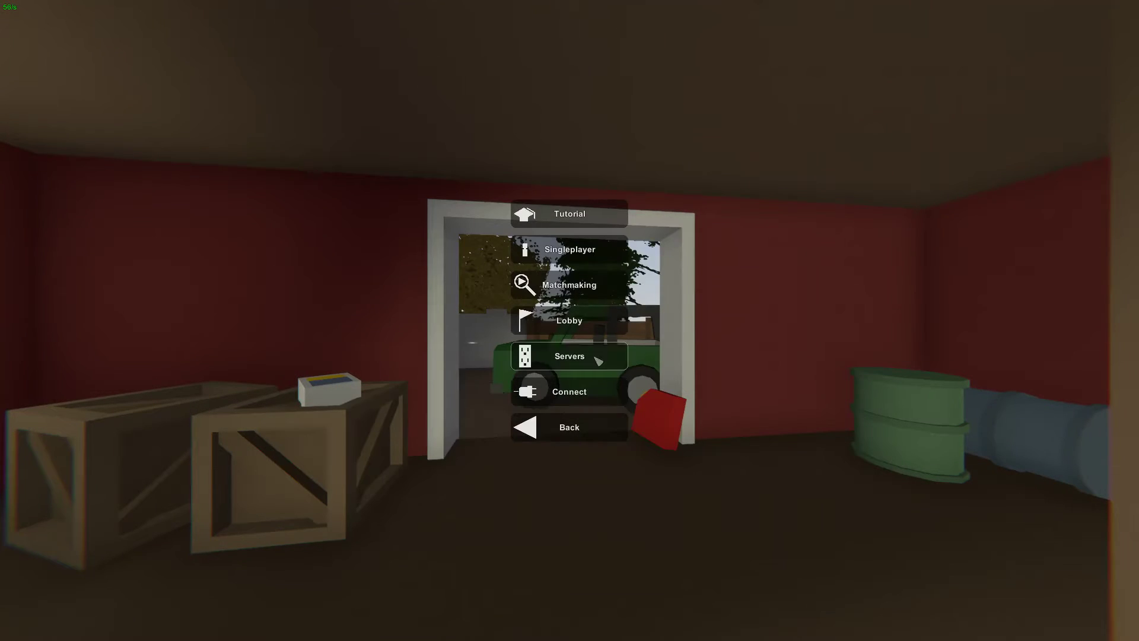
click(593, 427)
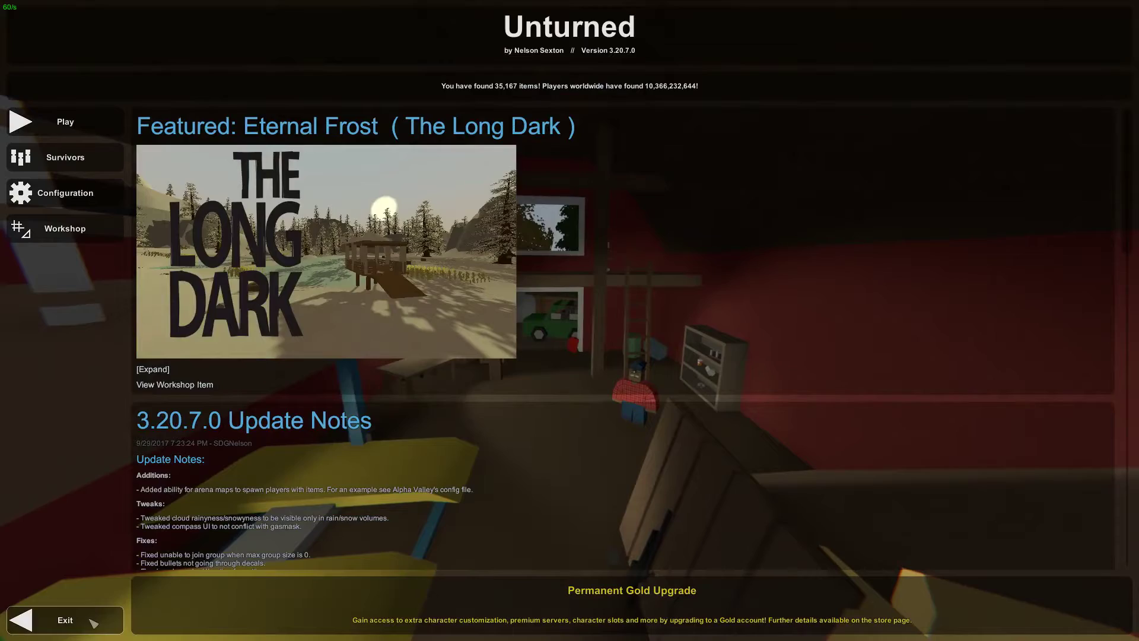
click(89, 619)
click(584, 231)
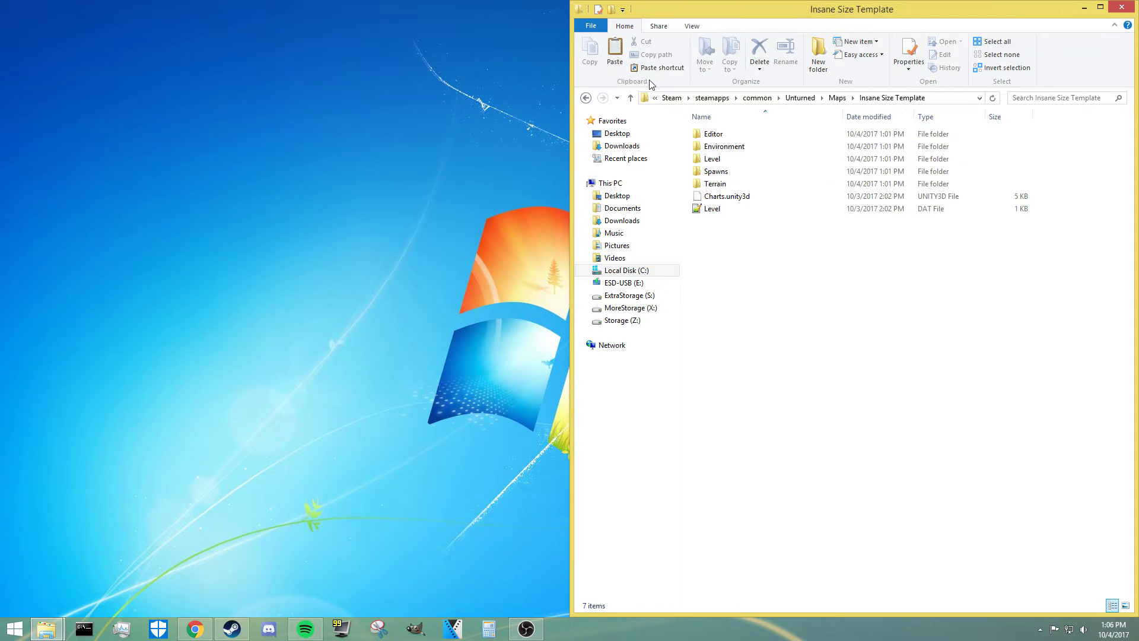
Create a text document named unlocker inside the Insane Size Template folder in Maps.
click(630, 97)
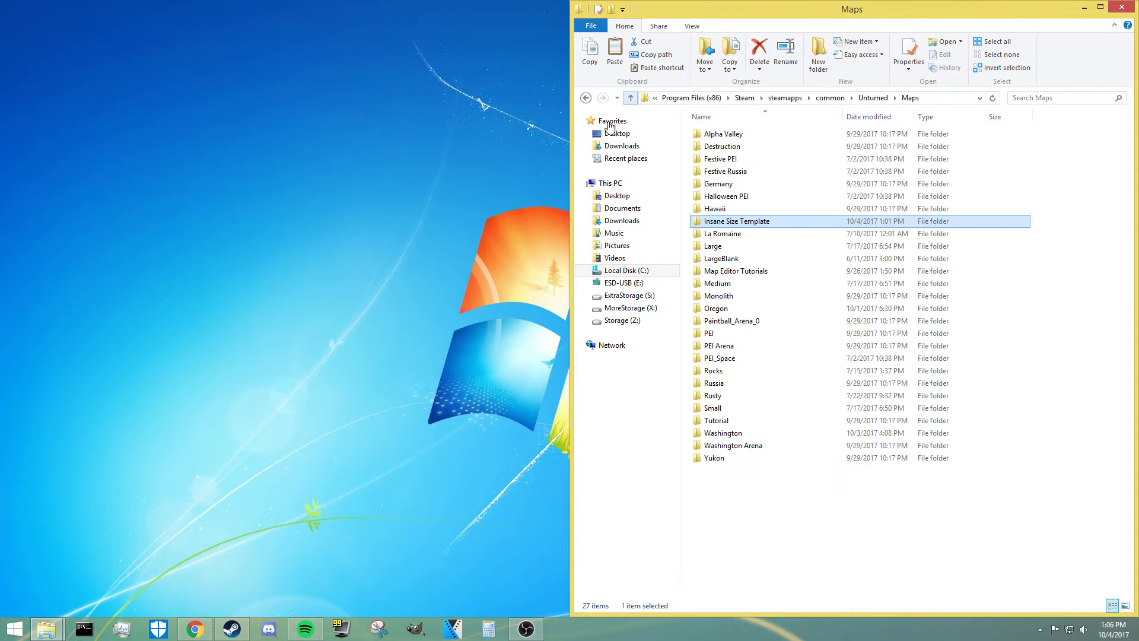
double_click(717, 224)
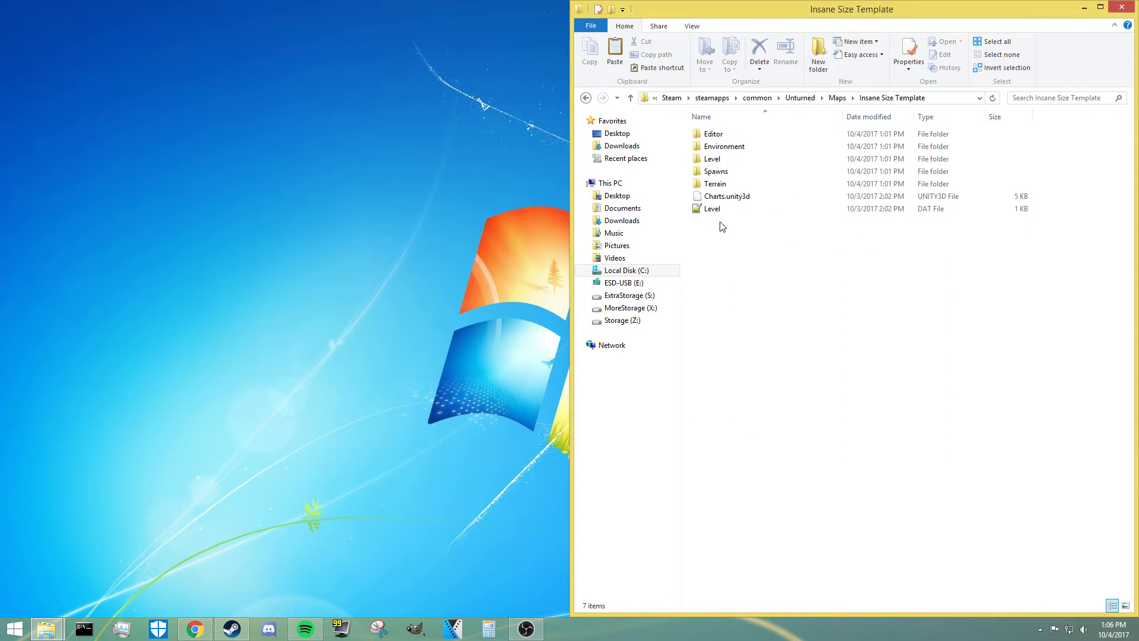
right_click(725, 257)
mouse_move(816, 396)
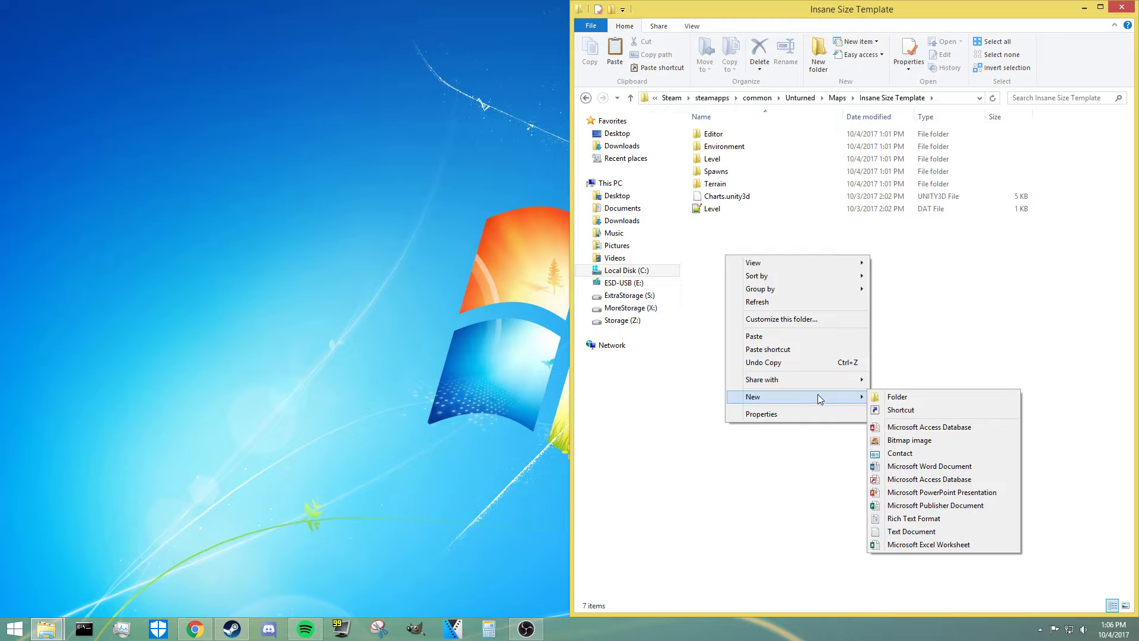
click(907, 535)
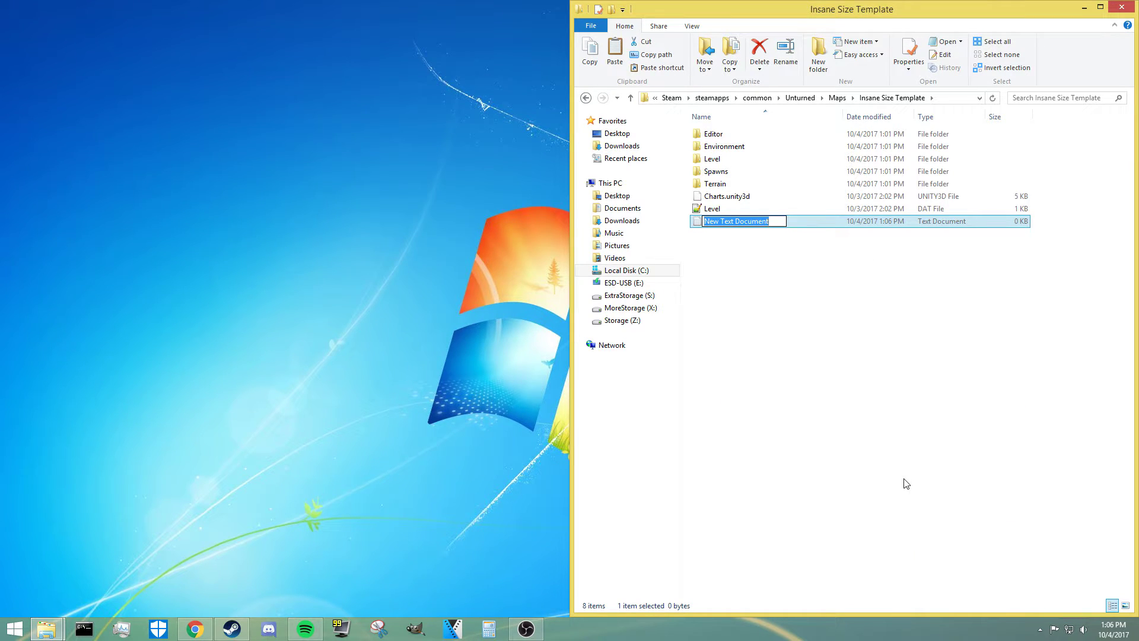
text(unlocker)
key(Return)
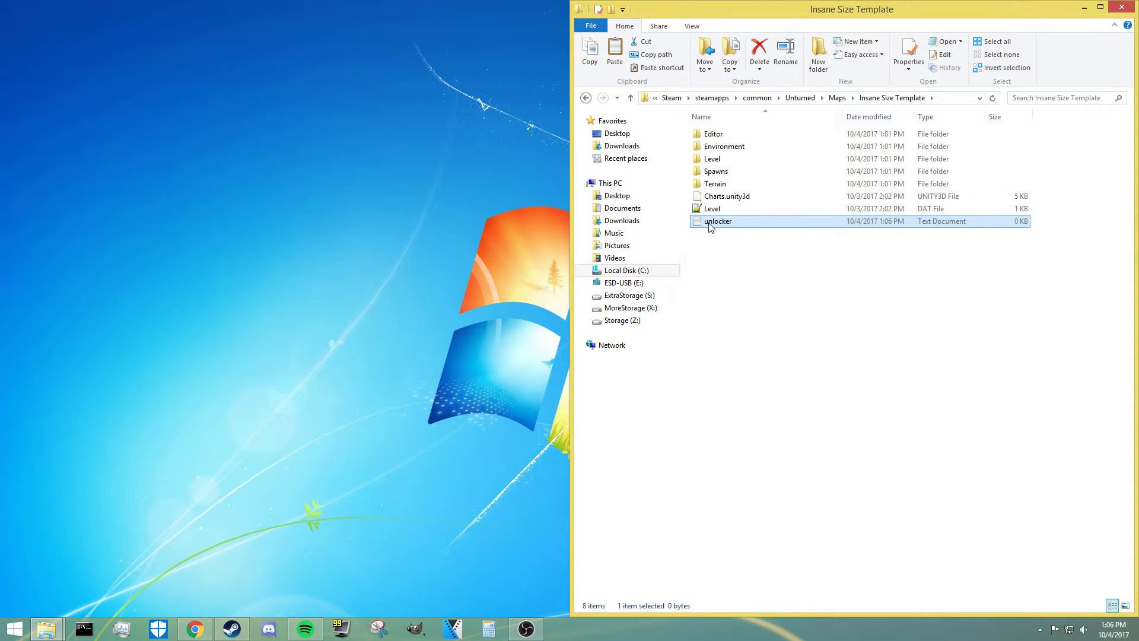
Enter the letter a in the unlocker text document and save it as .unlocker with the All Files type in the same folder.
double_click(711, 227)
drag(451, 136, 193, 63)
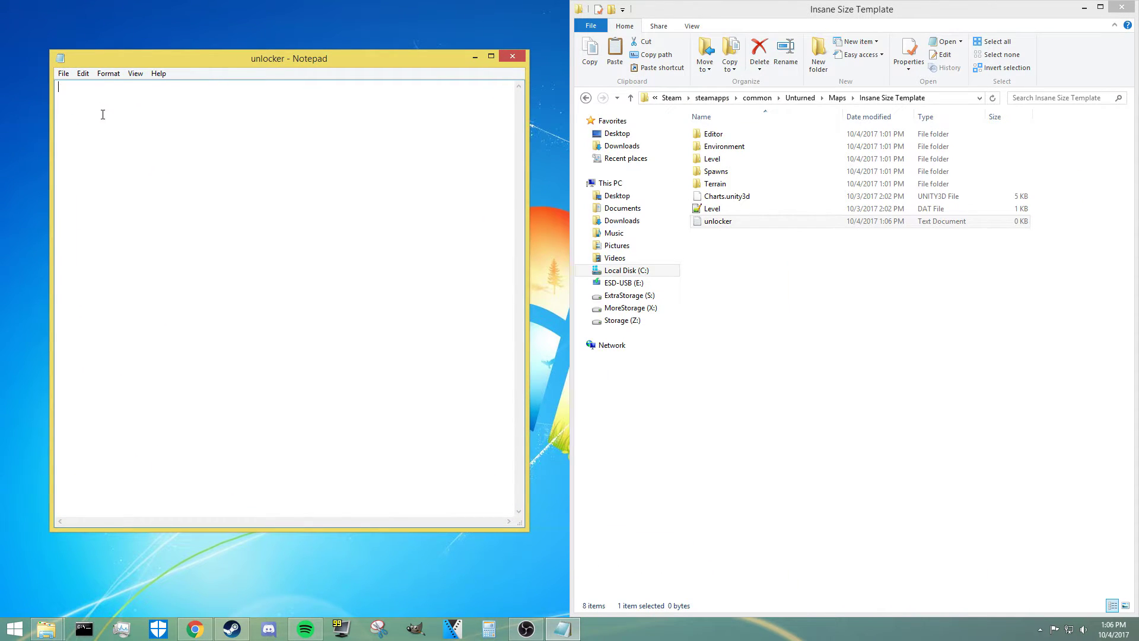
click(60, 75)
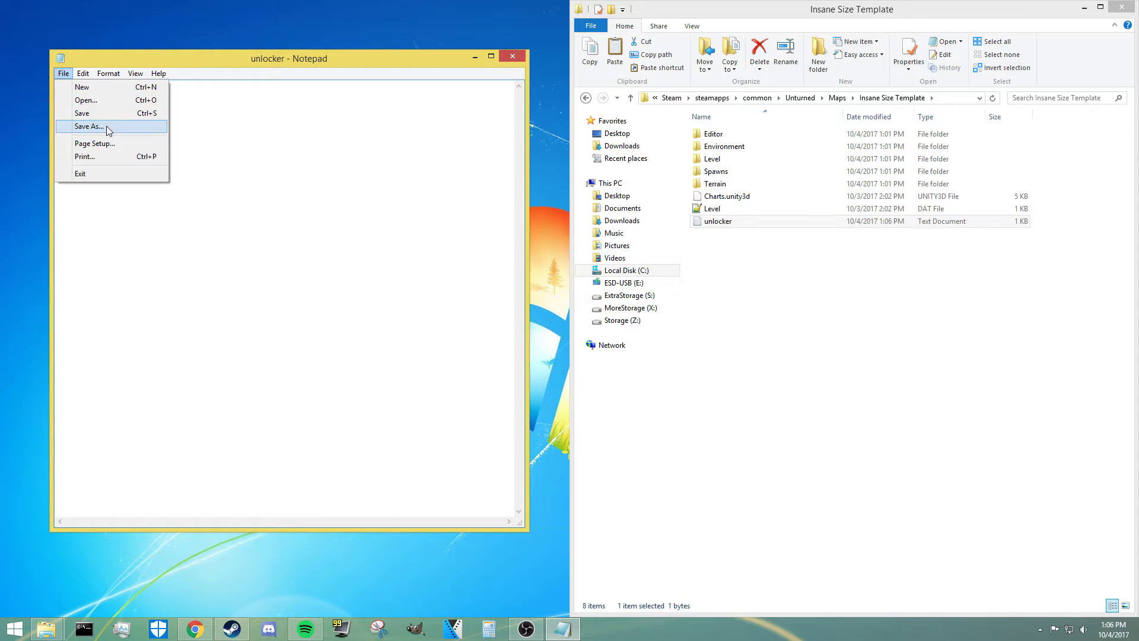
click(105, 126)
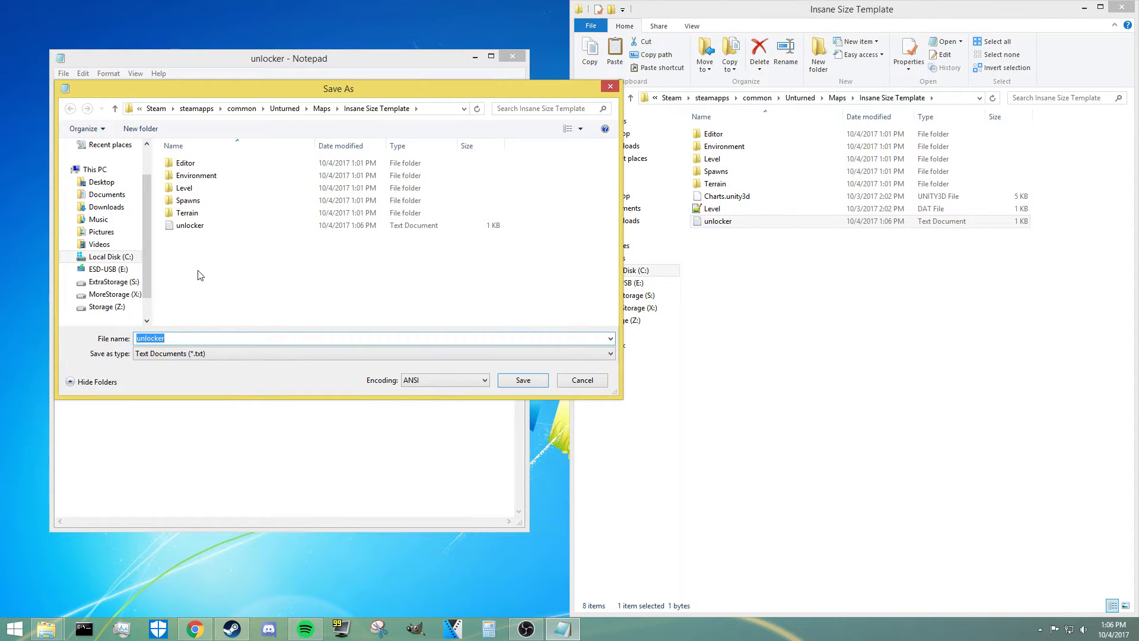
click(147, 354)
click(147, 373)
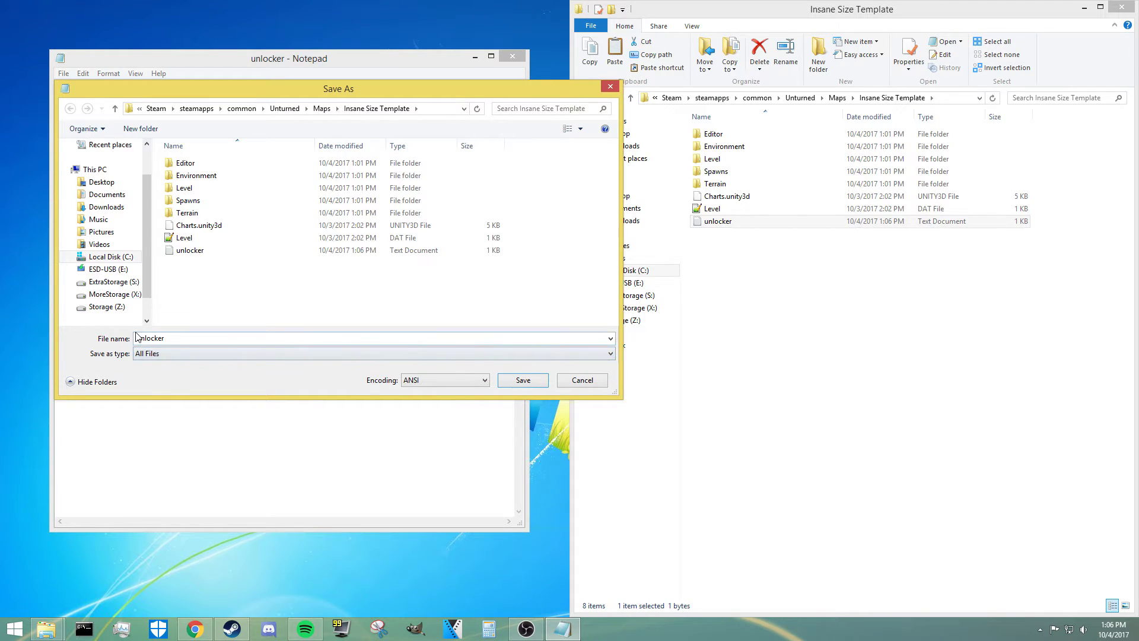
key(End)
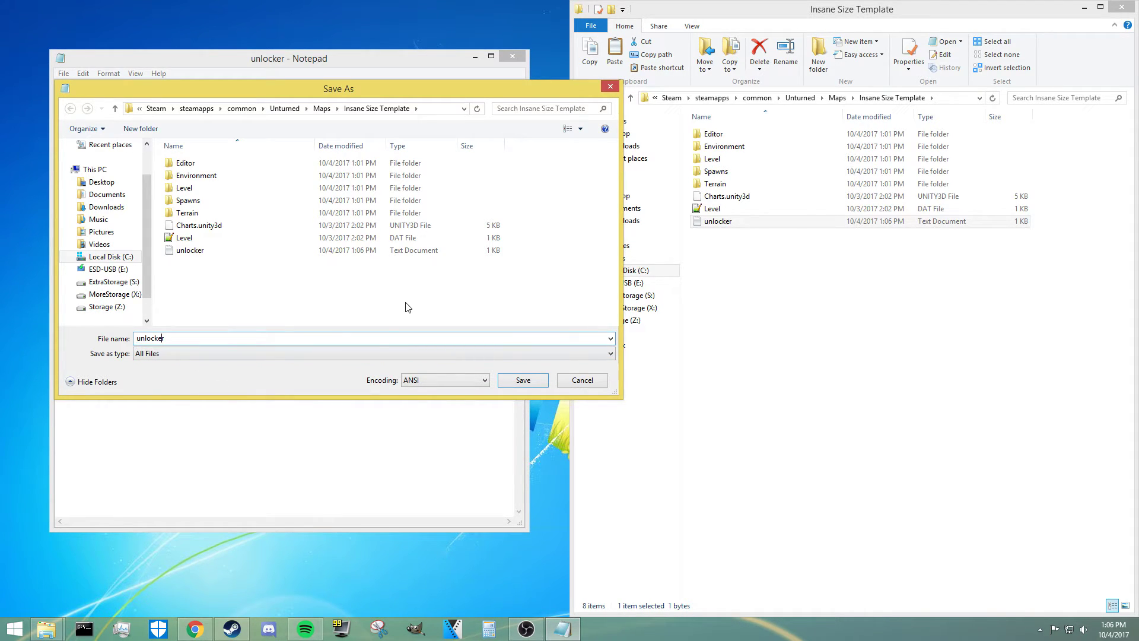
key(Home)
text(.)
click(526, 383)
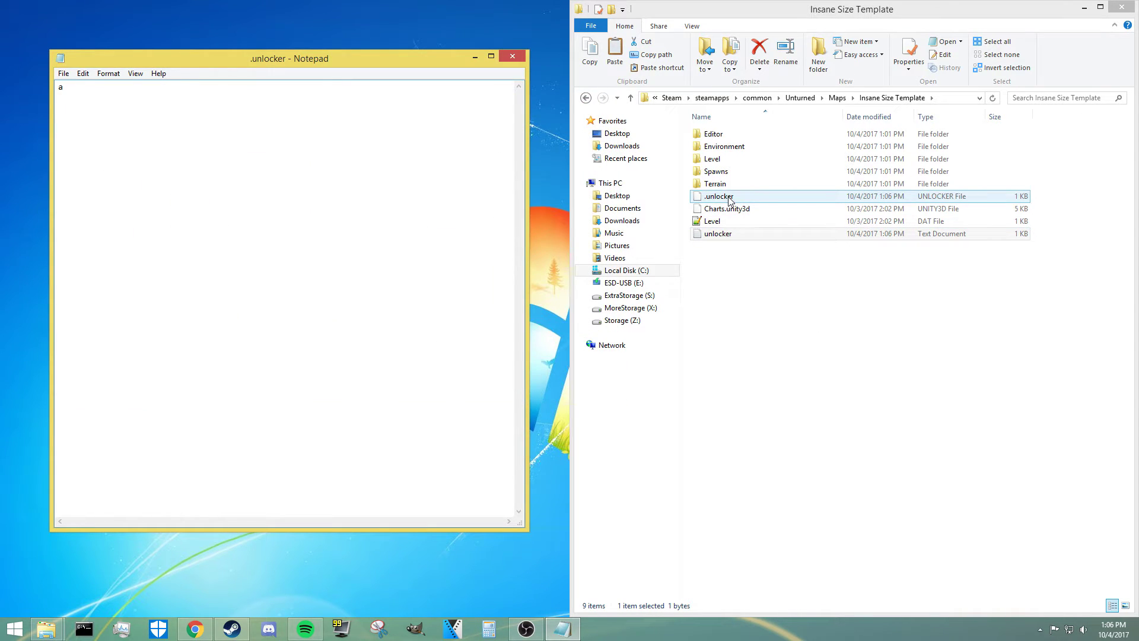
Close Notepad and delete the original unlocker text document, keeping the .unlocker file.
click(707, 201)
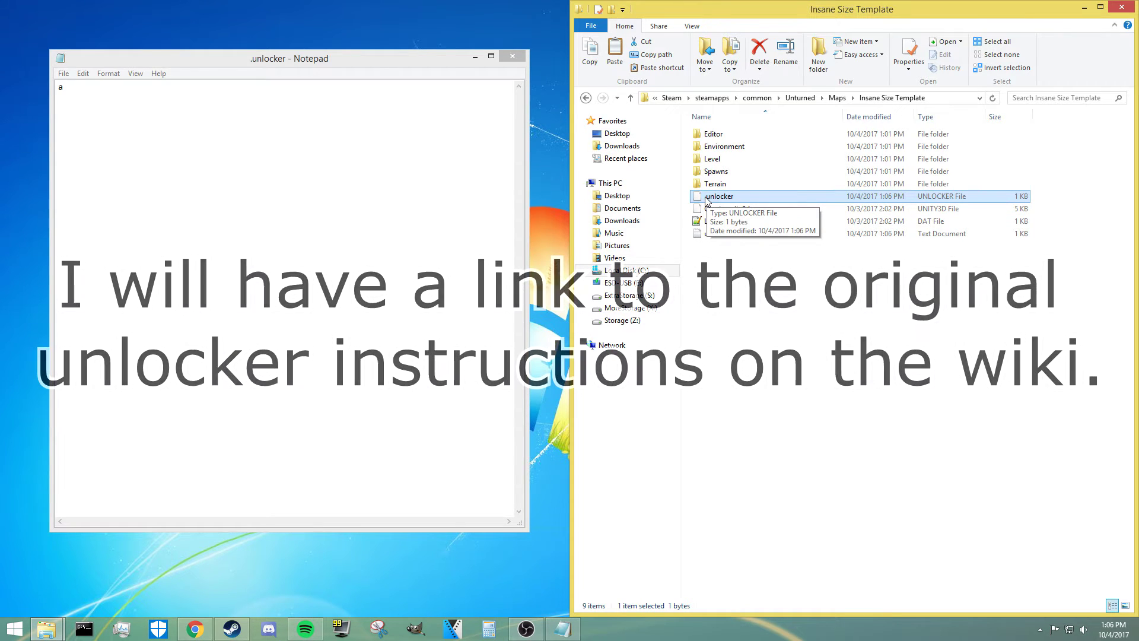
click(718, 233)
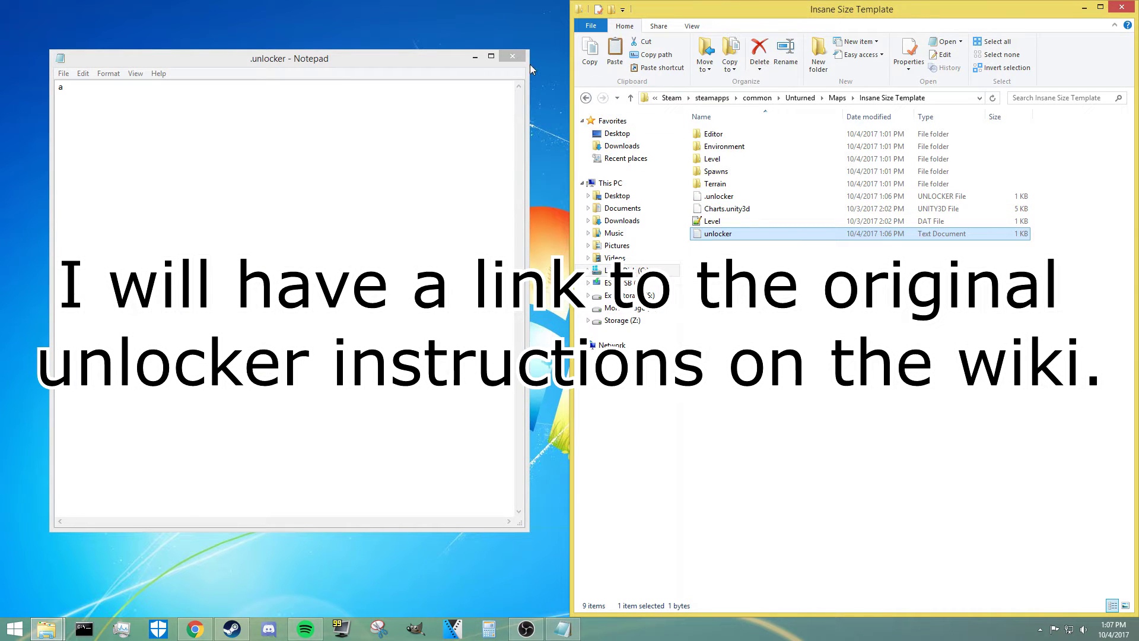
click(512, 56)
key(Delete)
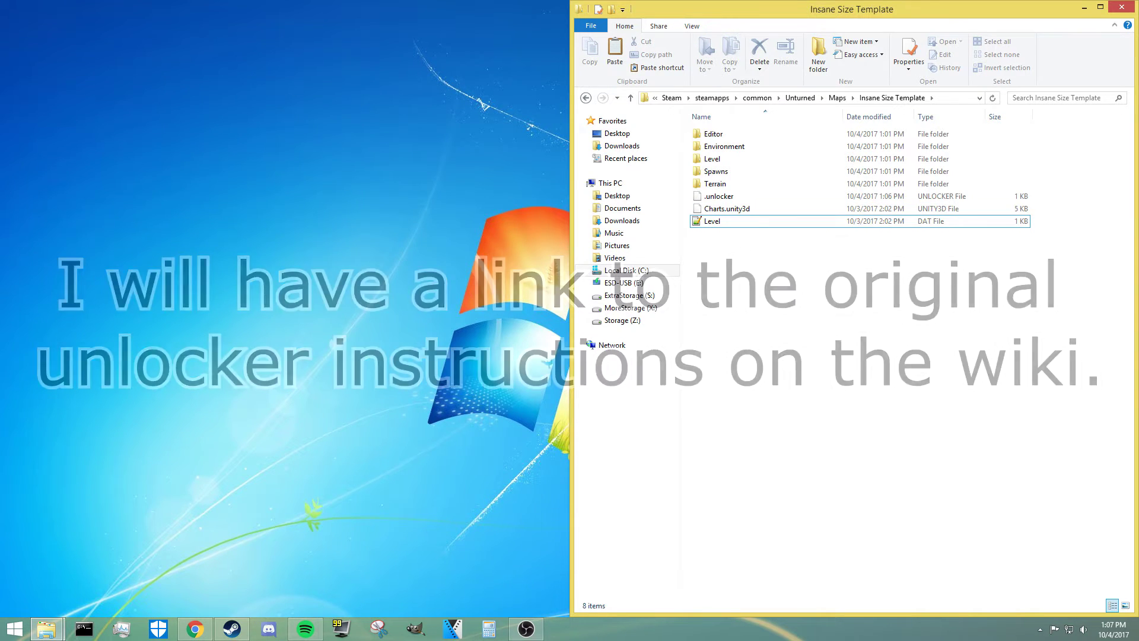
Load the Insane Size Template map in Unturned's map editor and bring up the terrain height tools.
click(866, 389)
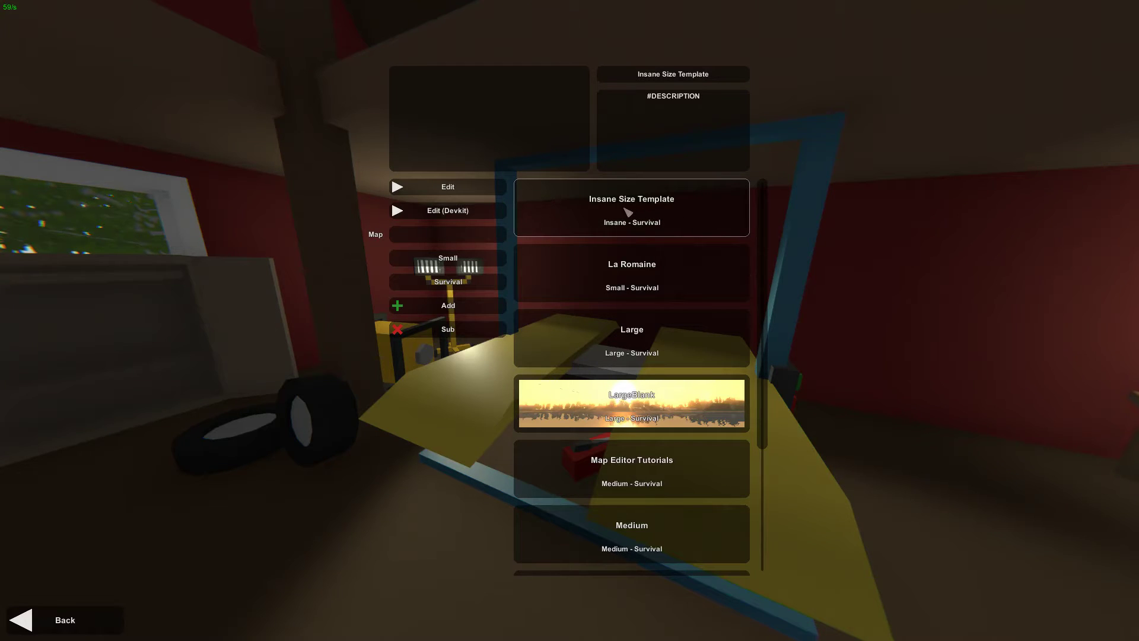
click(473, 186)
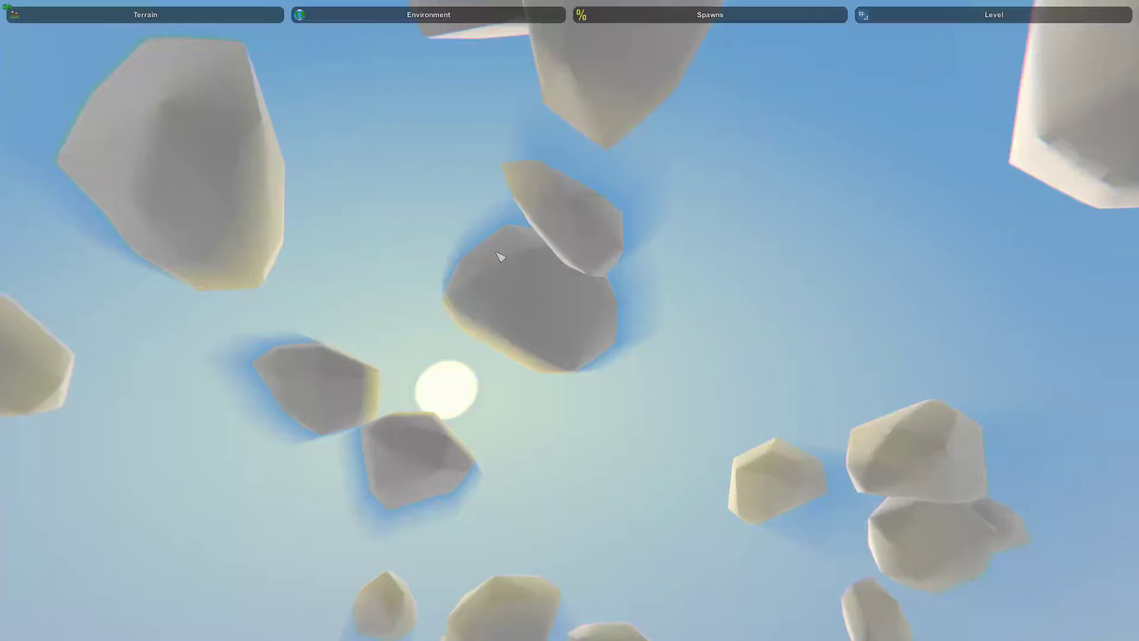
right_click(501, 257)
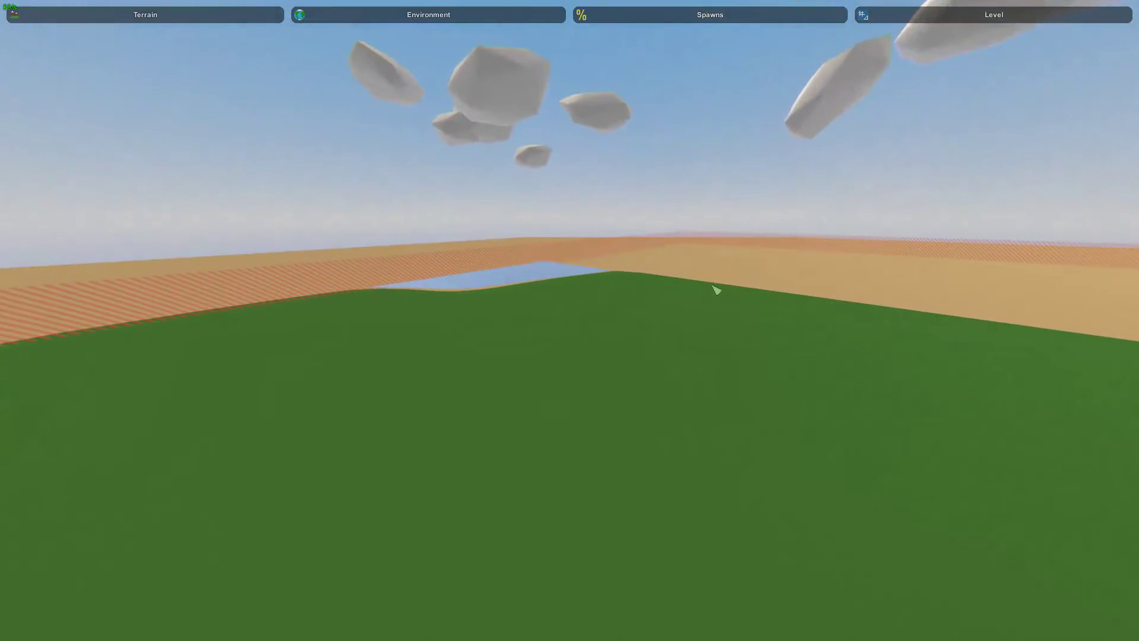
right_click(714, 288)
key(w)
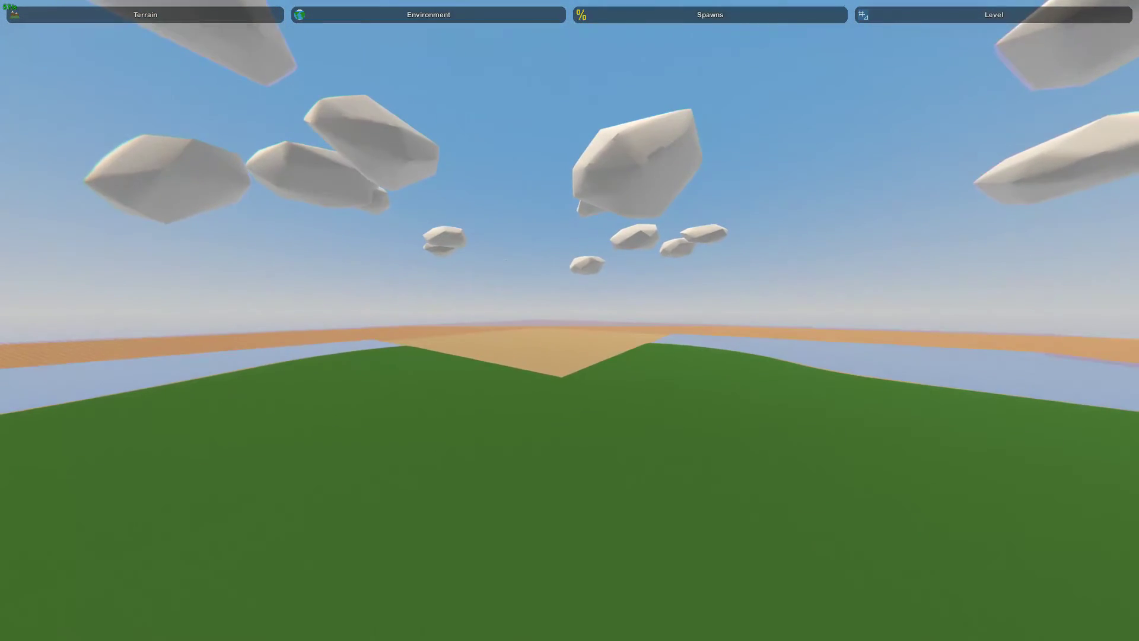
key(w)
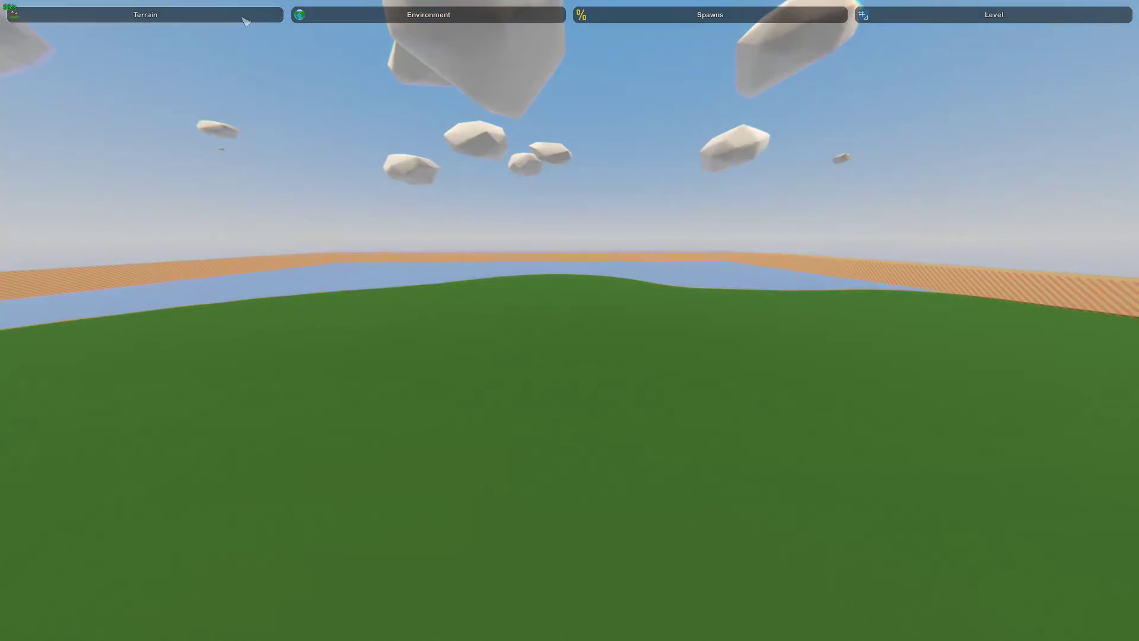
click(247, 16)
click(203, 38)
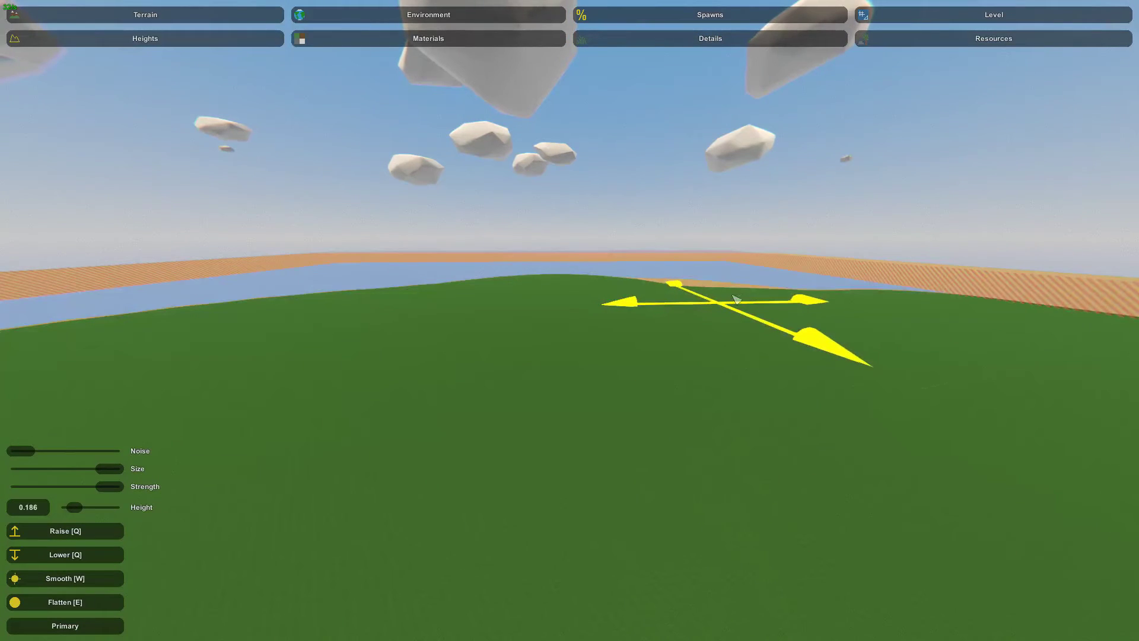
Exit the map editor without saving and quit Unturned to the desktop.
key(Escape)
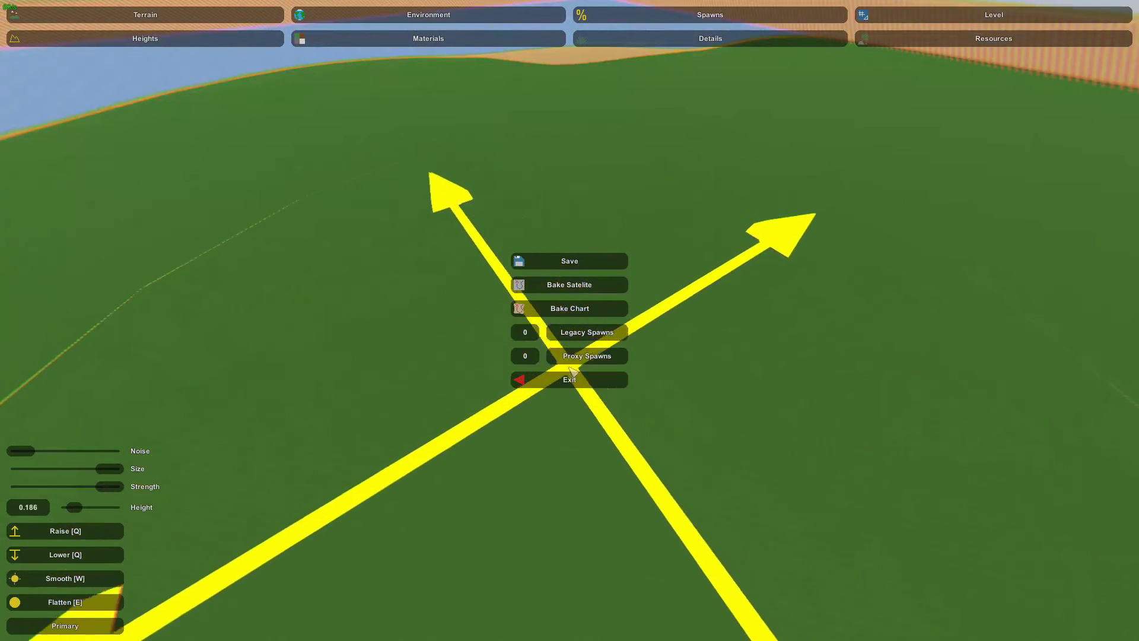
click(575, 380)
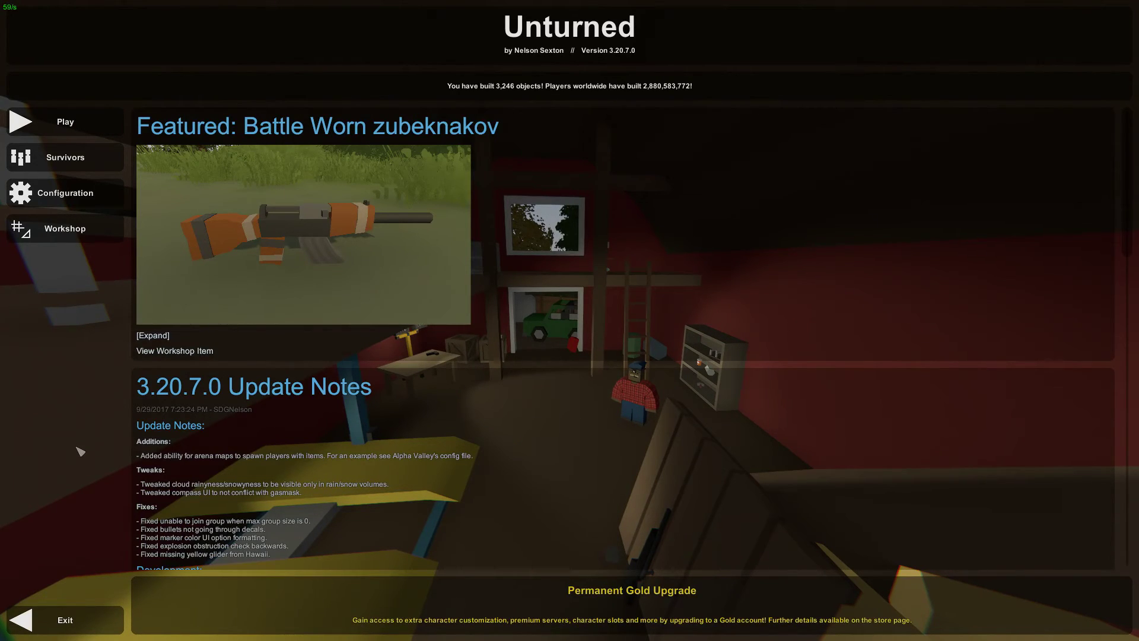
click(65, 620)
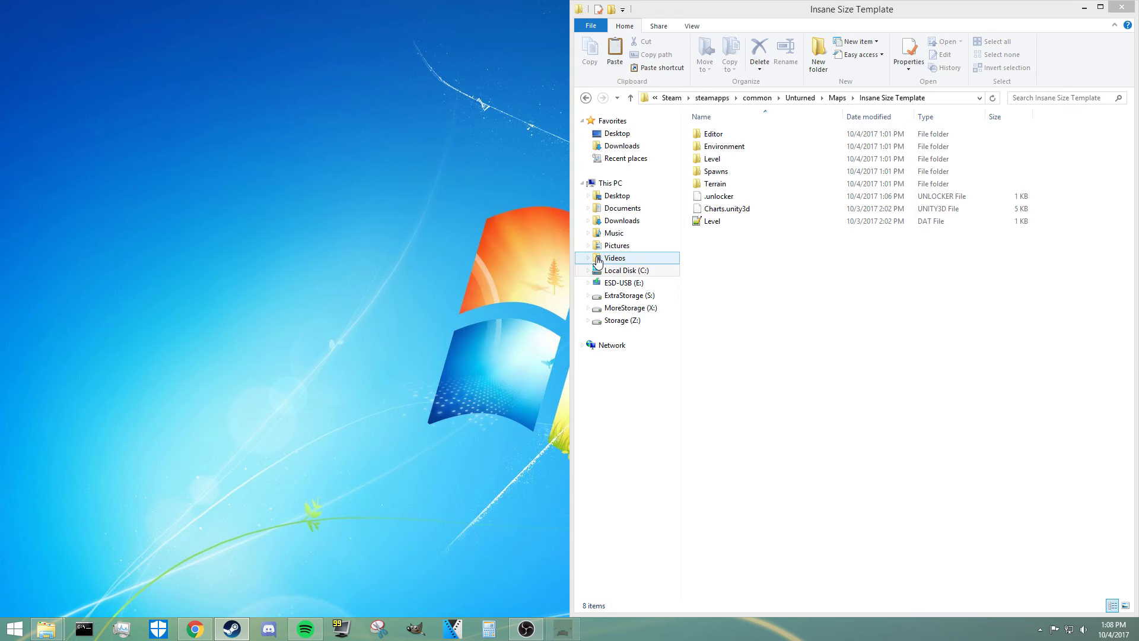
click(782, 342)
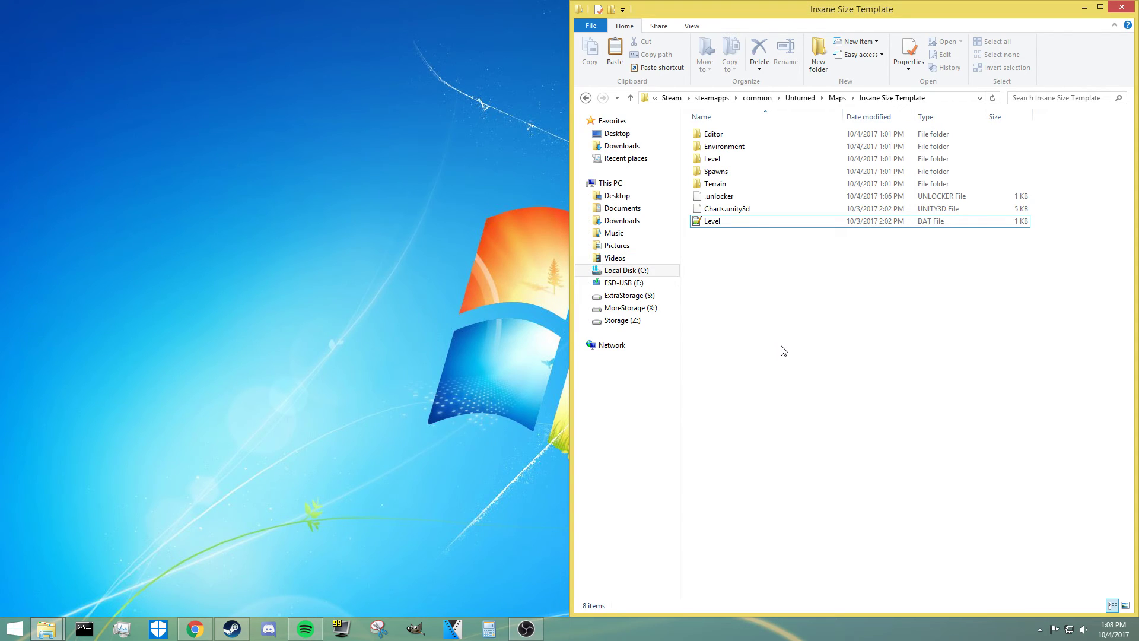